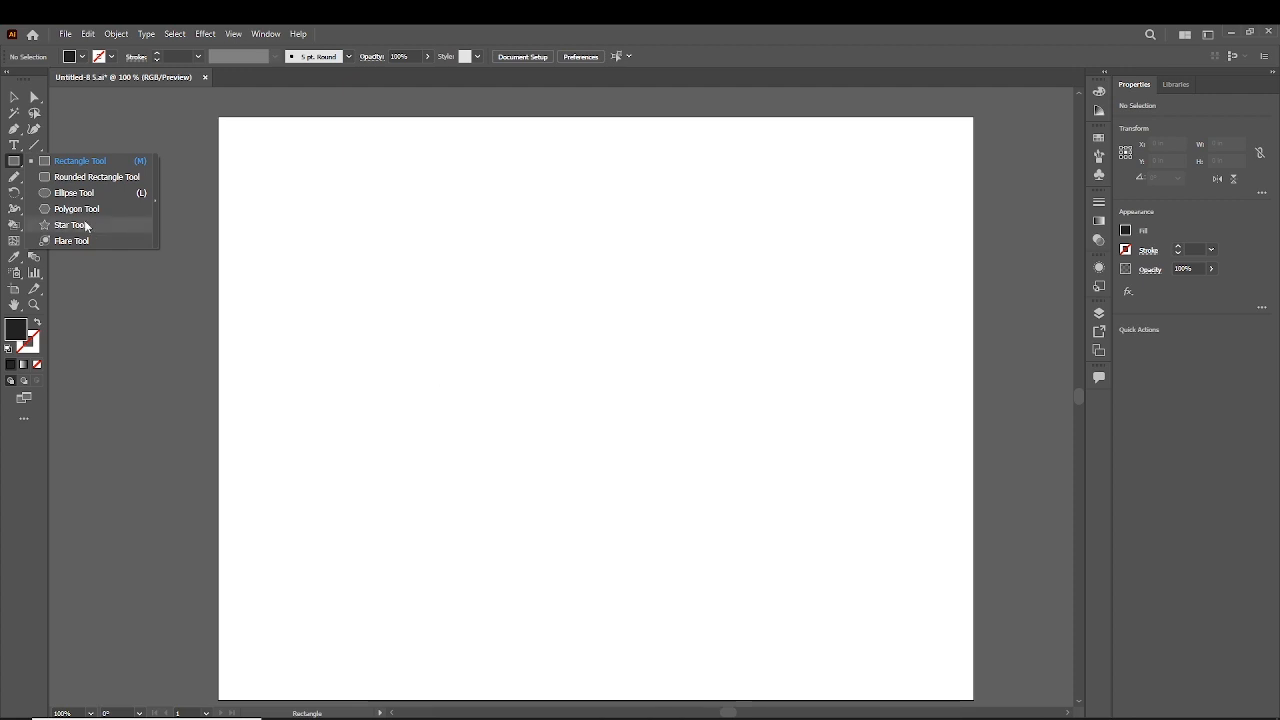
- Draw a circle about 2.59 in in diameter on the artboard and place a duplicate of it alongside
click(75, 193)
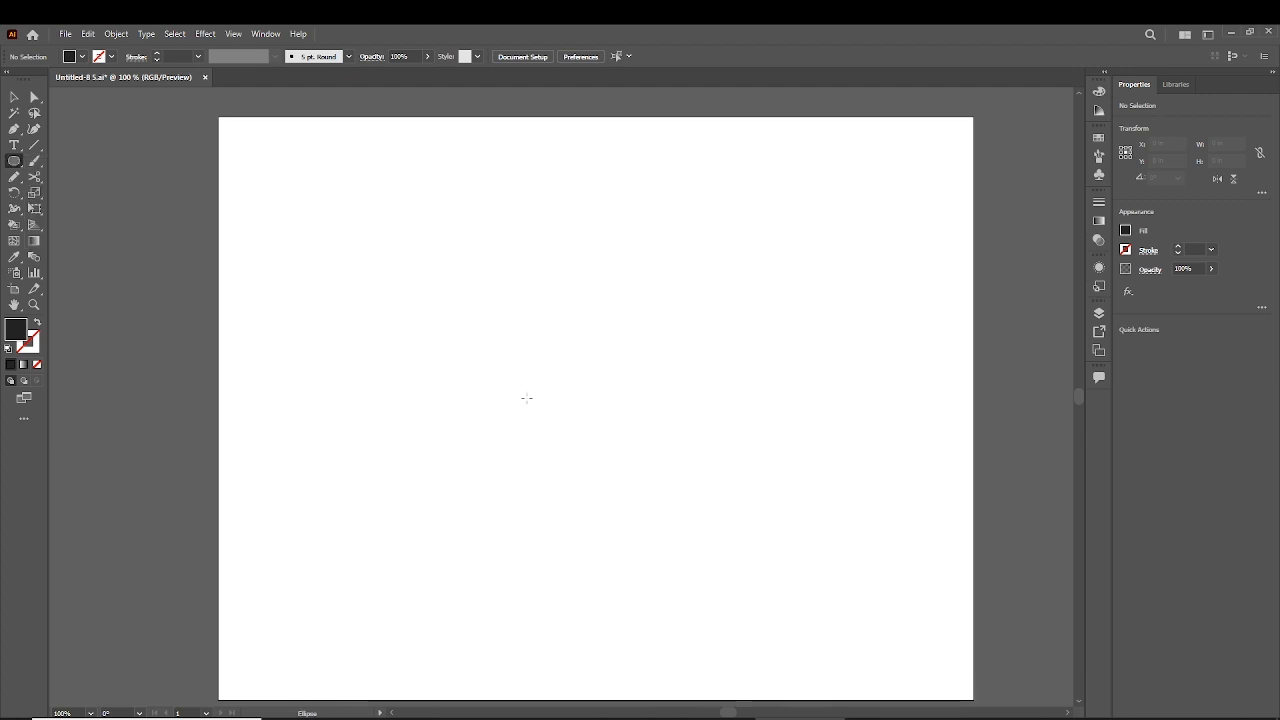
drag(376, 264, 556, 441)
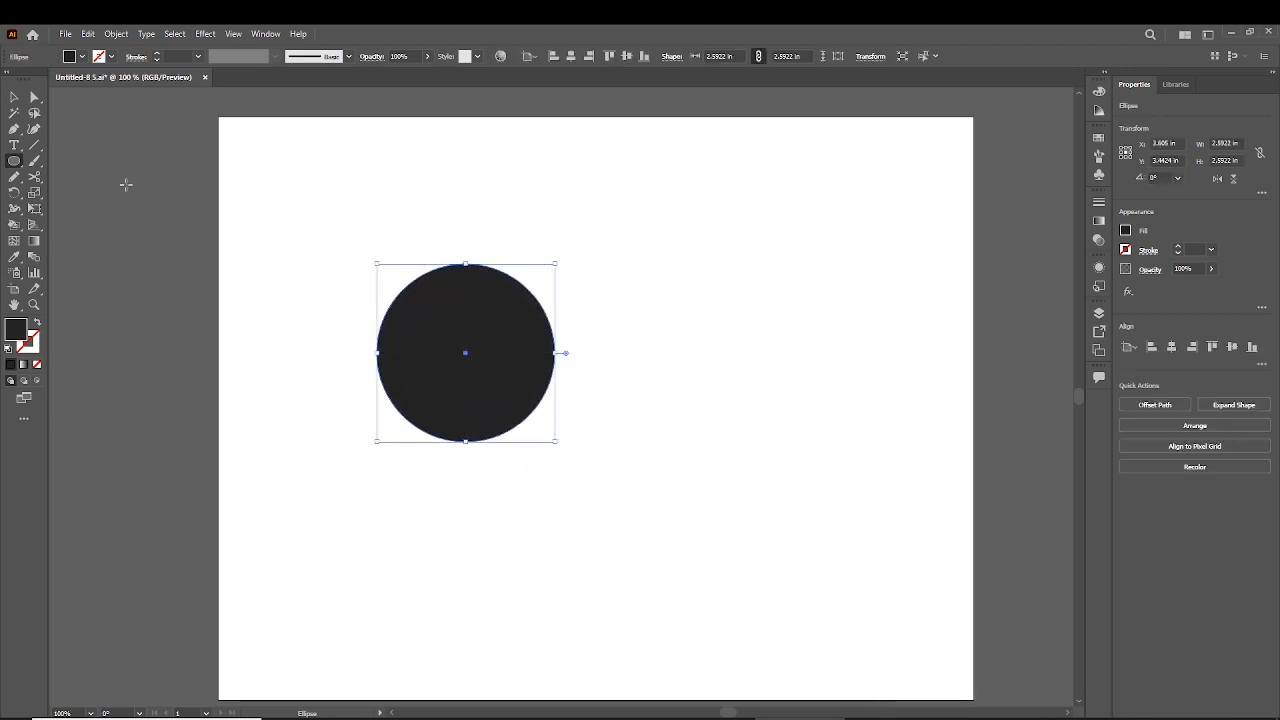
click(14, 97)
drag(505, 380, 395, 380)
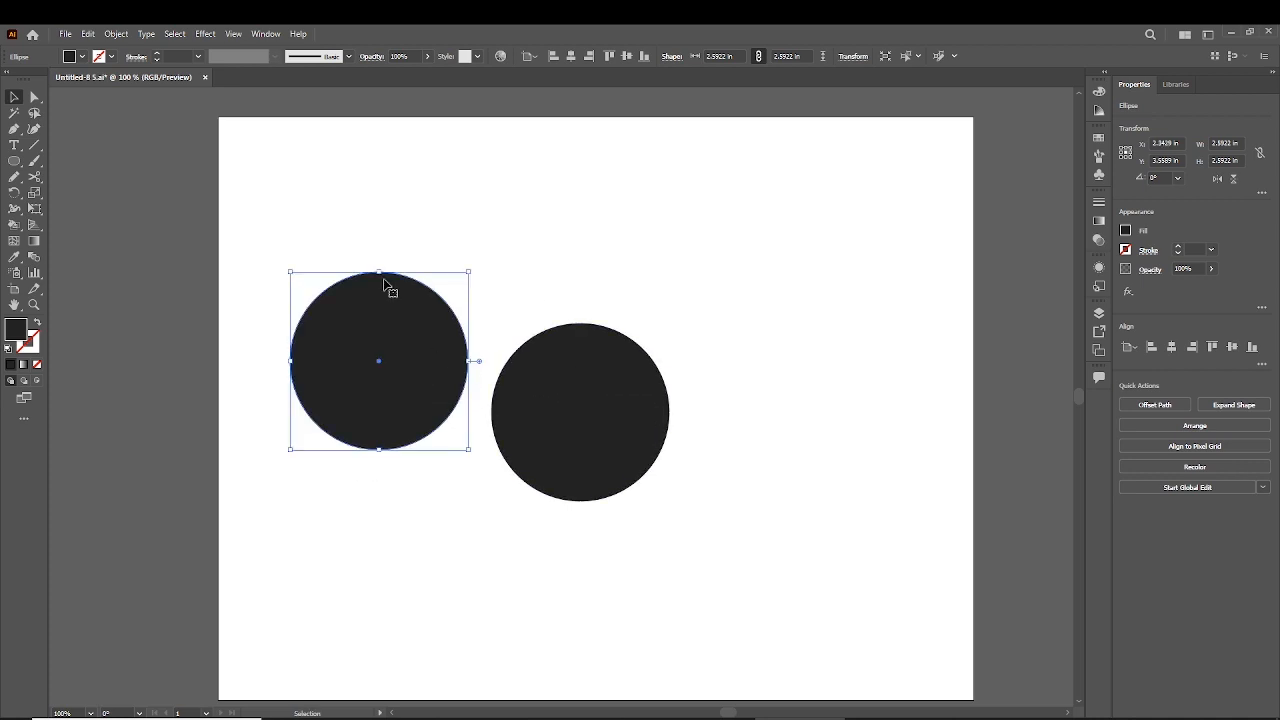
- Fill both circles with yellow F4E414
drag(395, 224, 755, 519)
double_click(18, 332)
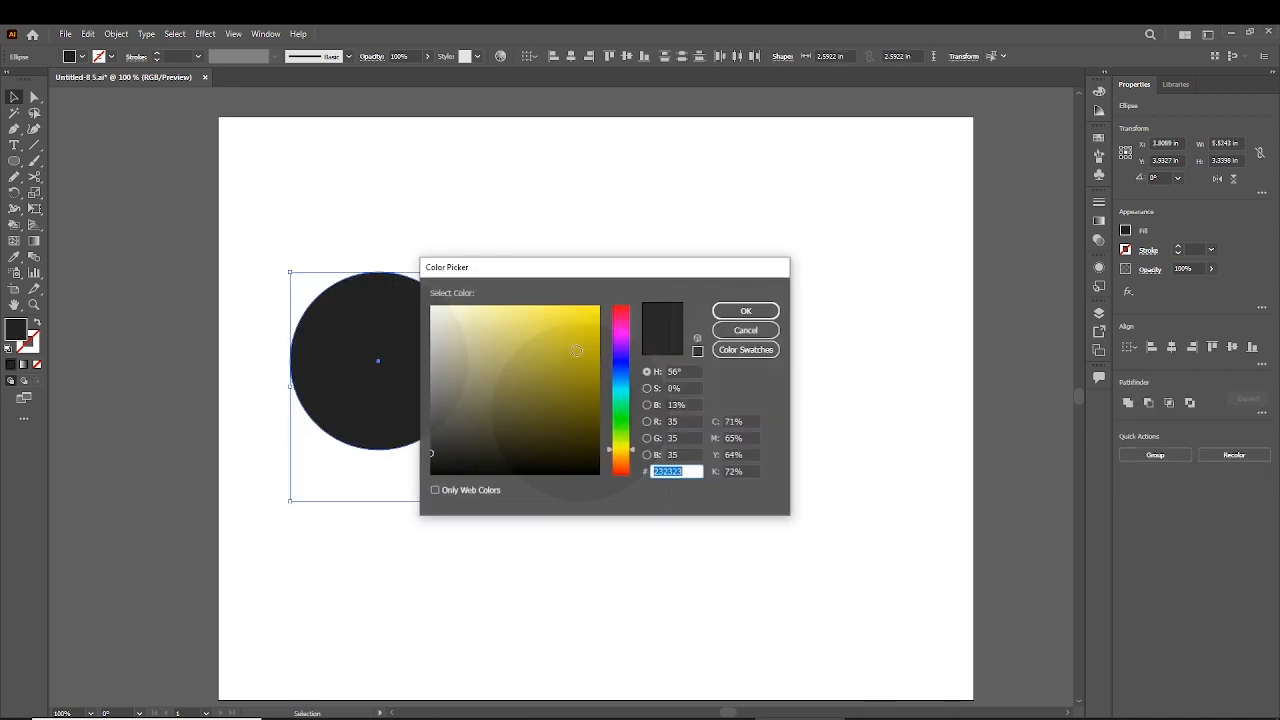
click(562, 322)
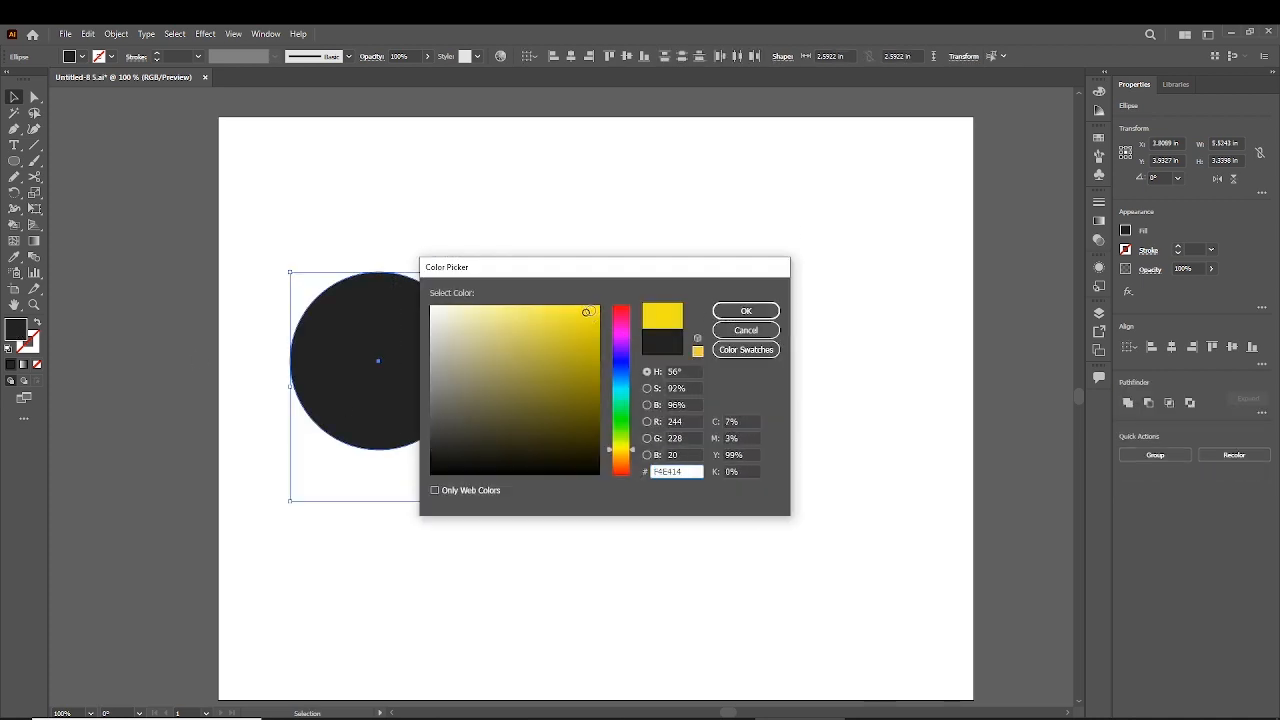
click(746, 311)
- Give both circles a dark grey 3F3F3F stroke and deselect them
click(35, 344)
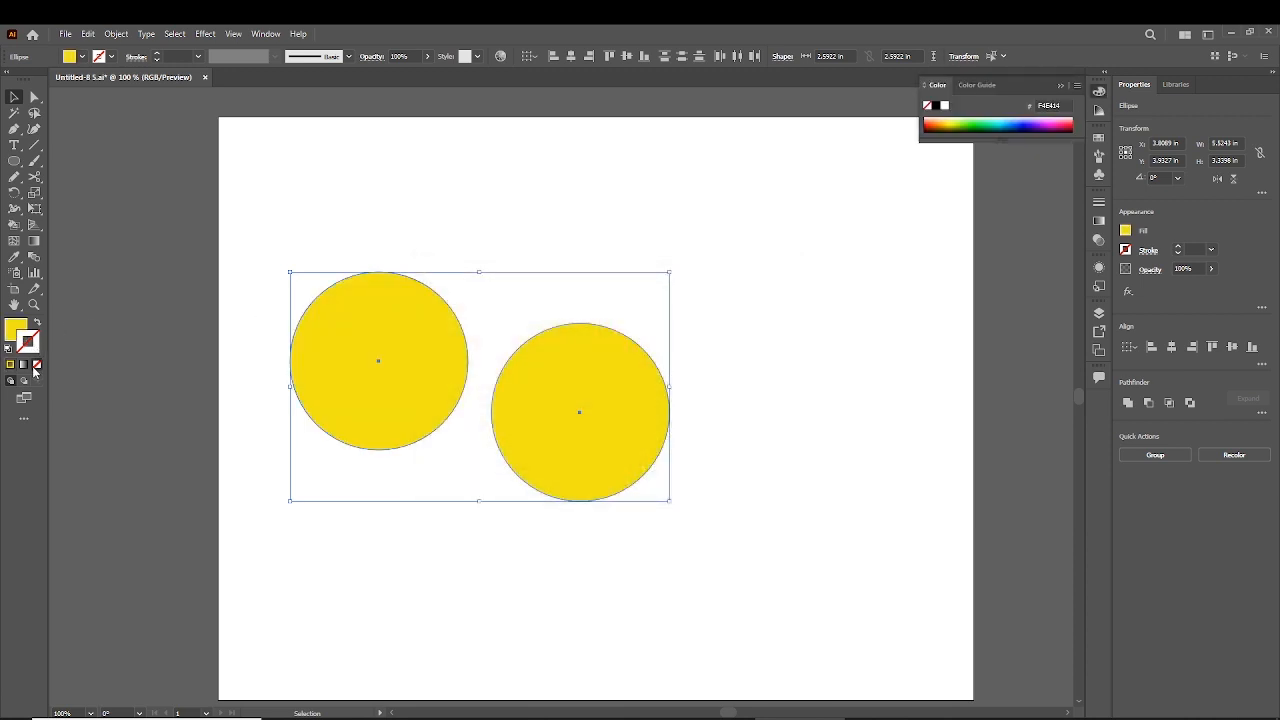
double_click(35, 349)
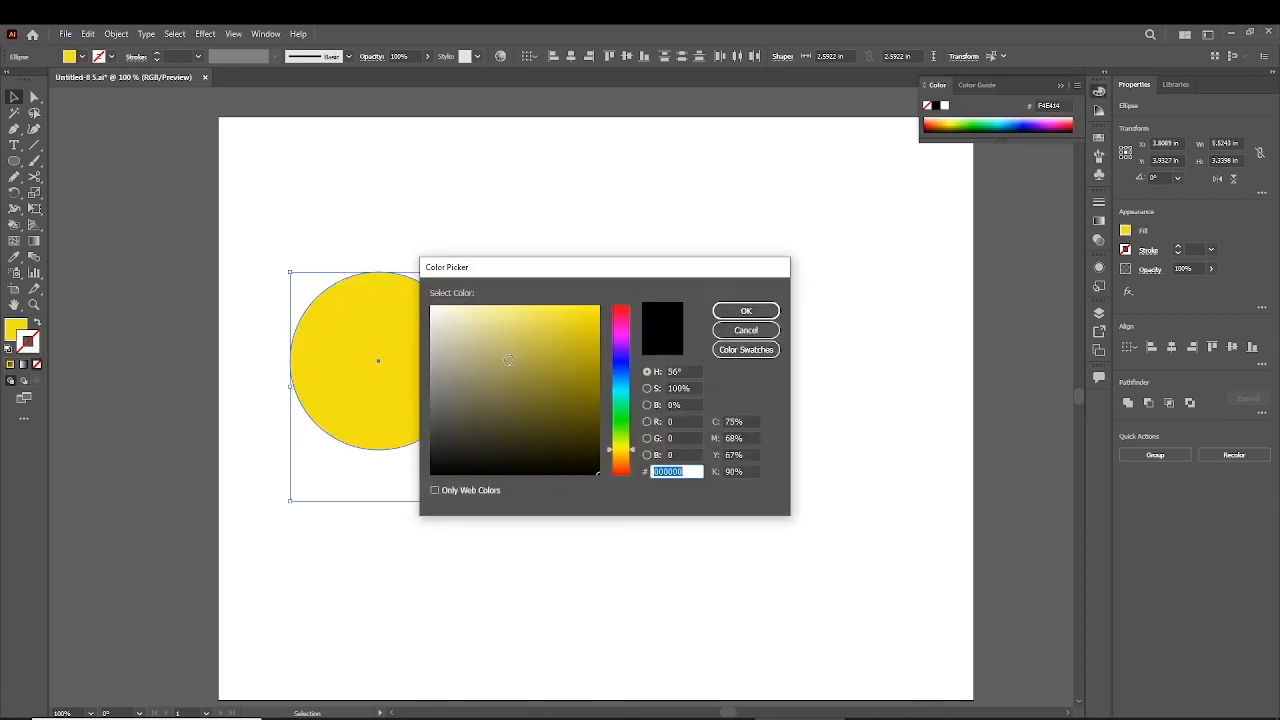
mouse_move(509, 360)
mouse_down()
mouse_move(388, 397)
mouse_move(427, 433)
mouse_up()
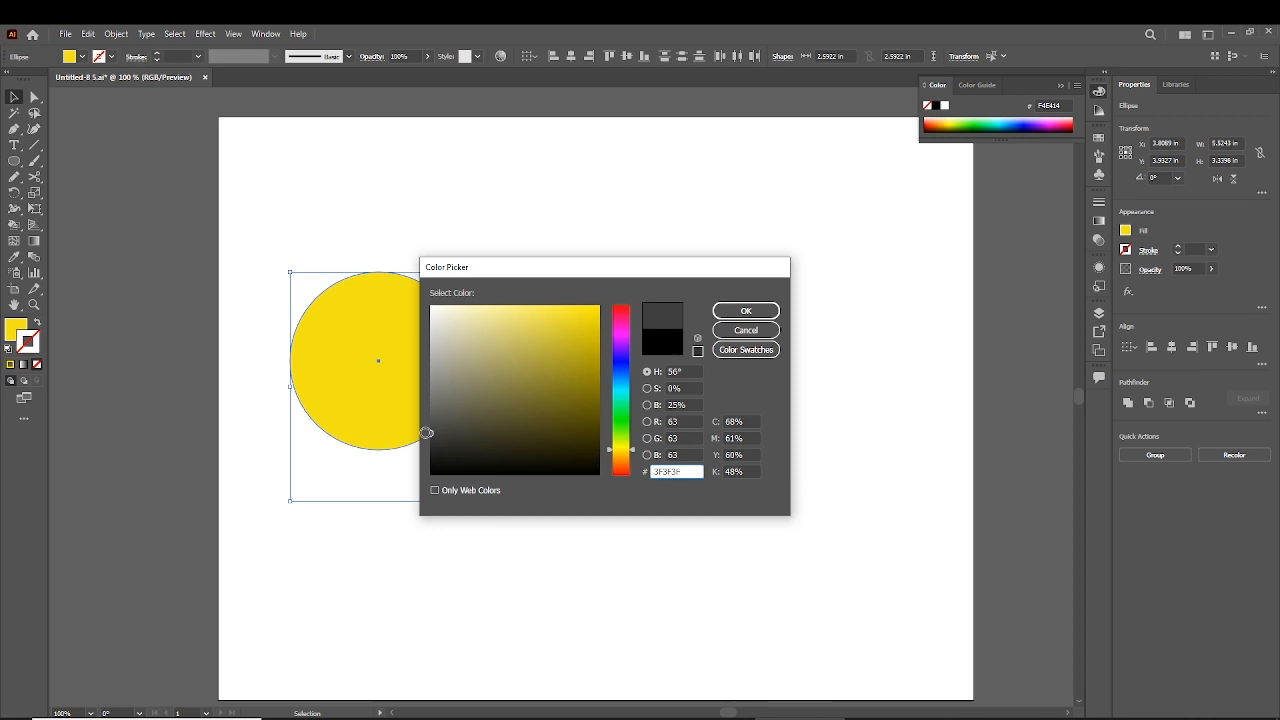
click(743, 313)
click(561, 273)
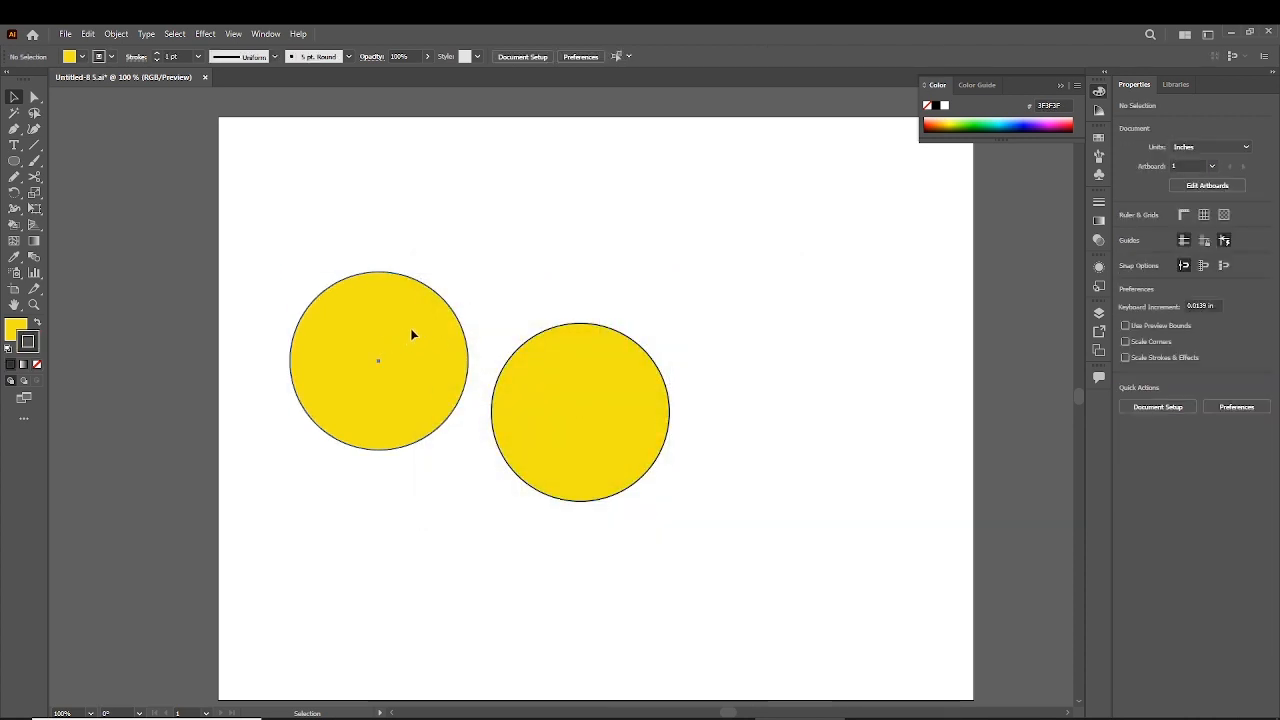
- Move the left circle so it largely overlaps the right one, and activate Shape Builder with both circles selected
drag(410, 334, 588, 360)
drag(729, 300, 501, 538)
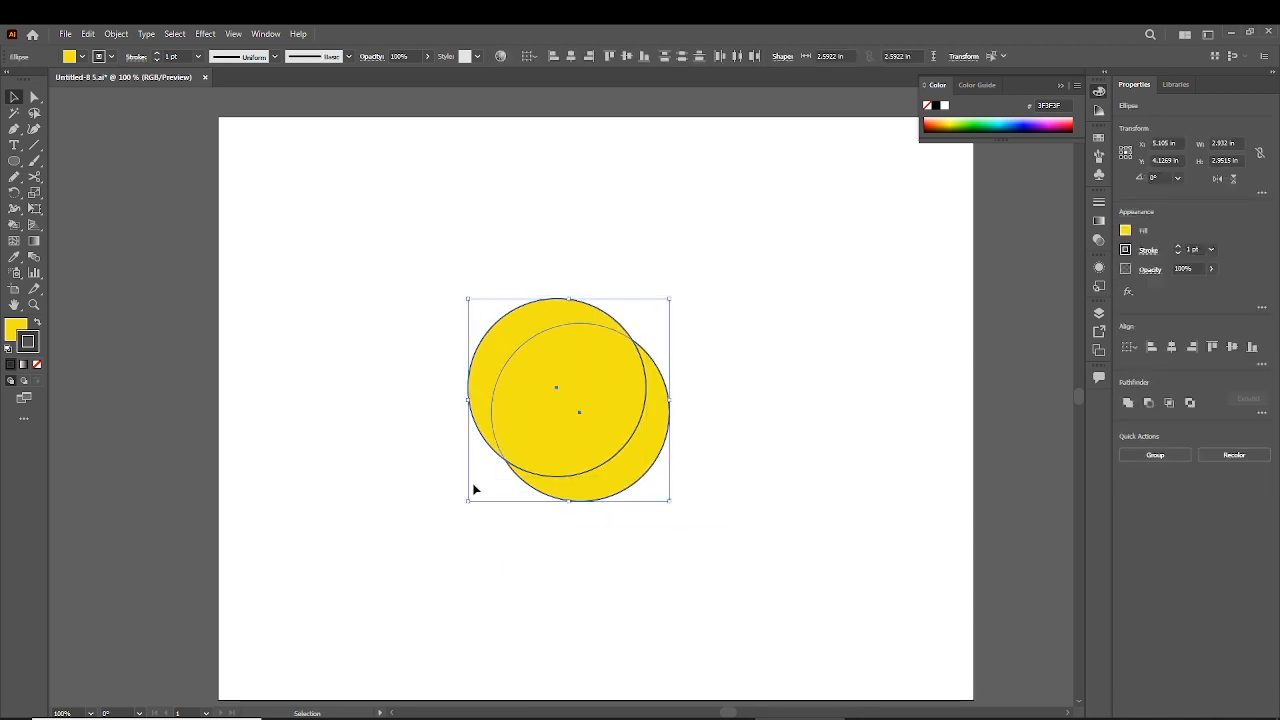
click(14, 229)
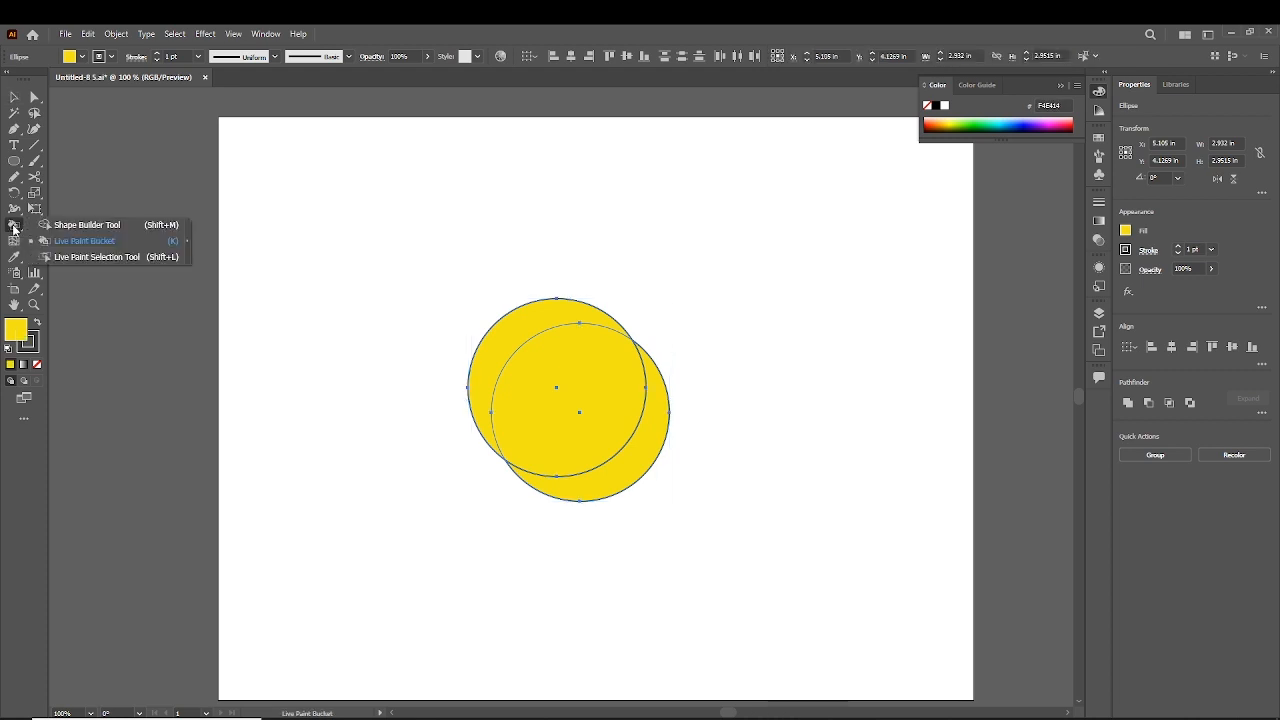
click(116, 226)
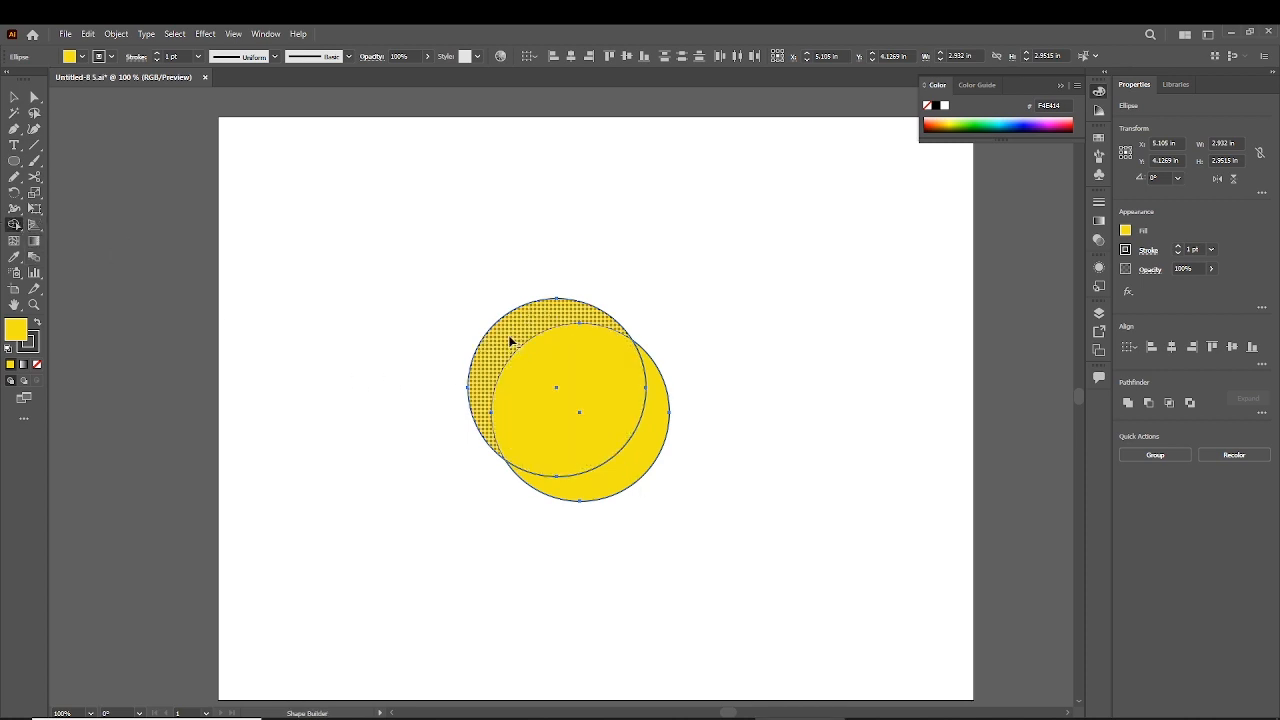
- Try merging all regions of the overlapping circles into one shape with Shape Builder, and undo the merge
drag(510, 341, 555, 430)
drag(580, 488, 572, 420)
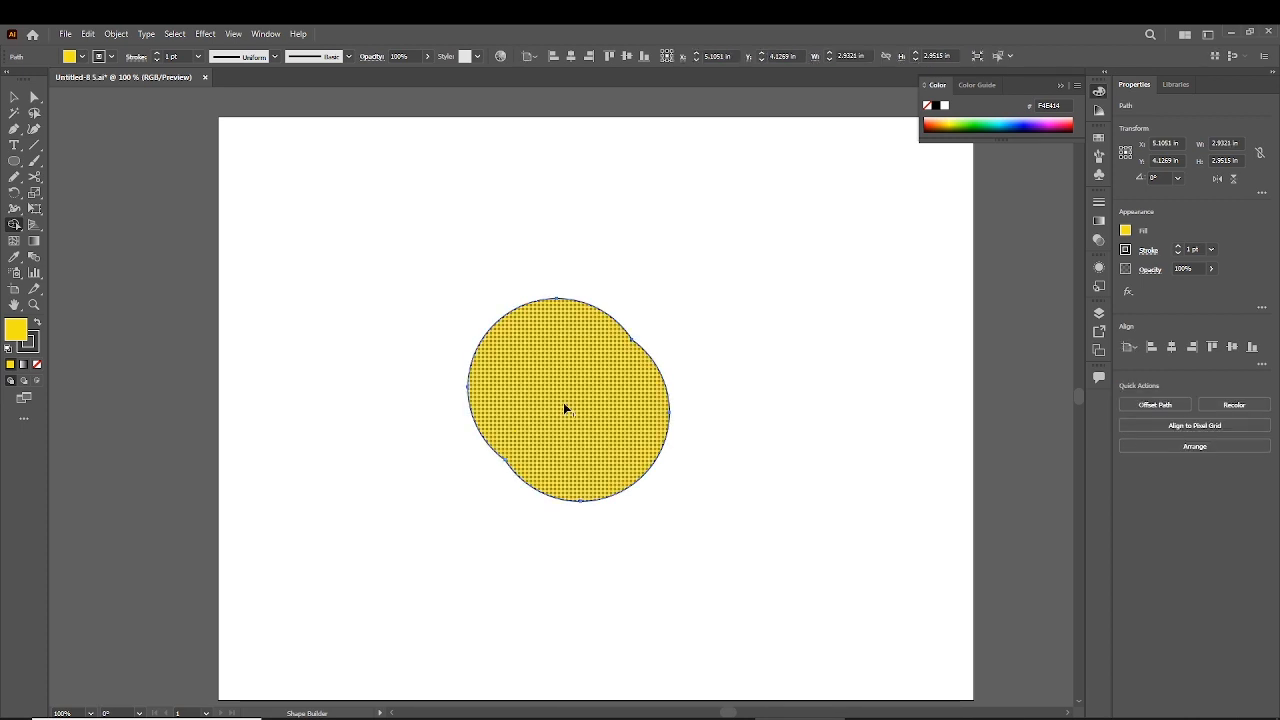
key(v)
key(ctrl+z)
- Subtract the upper-left region and the shared middle region of the circles with Shape Builder, keeping only the lower-right crescent
key(shift+m)
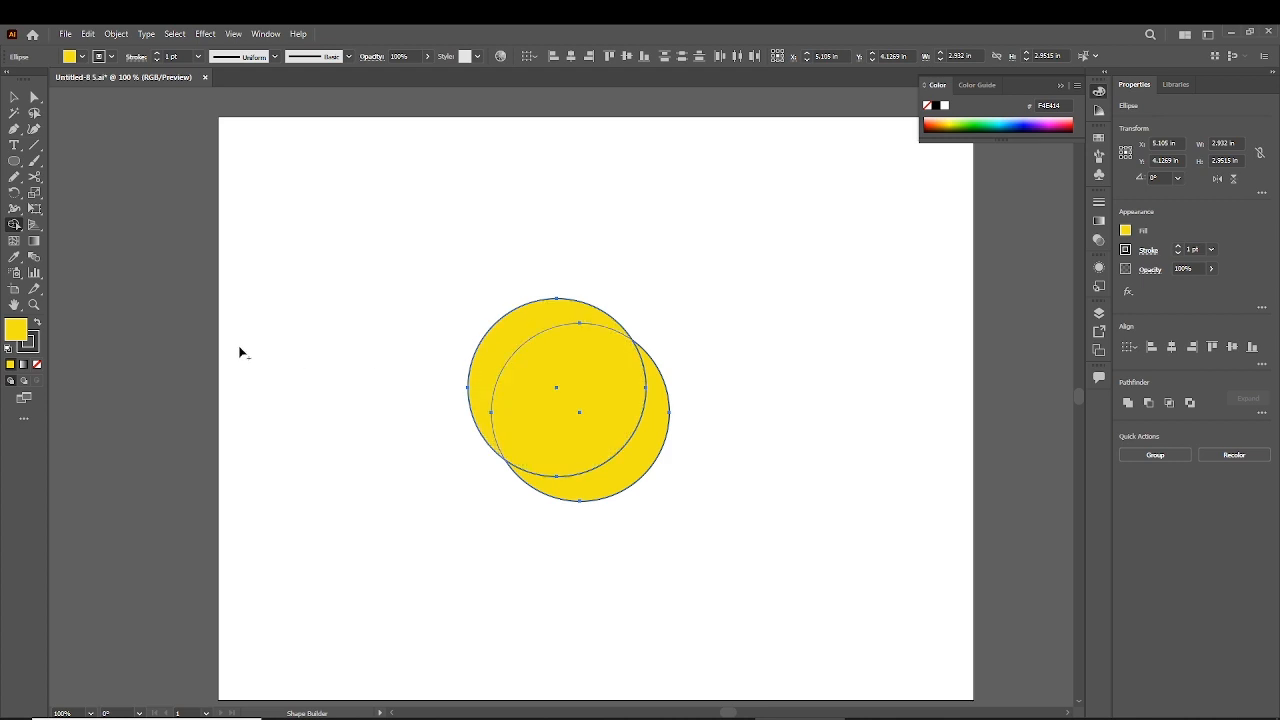
alt+click(519, 332)
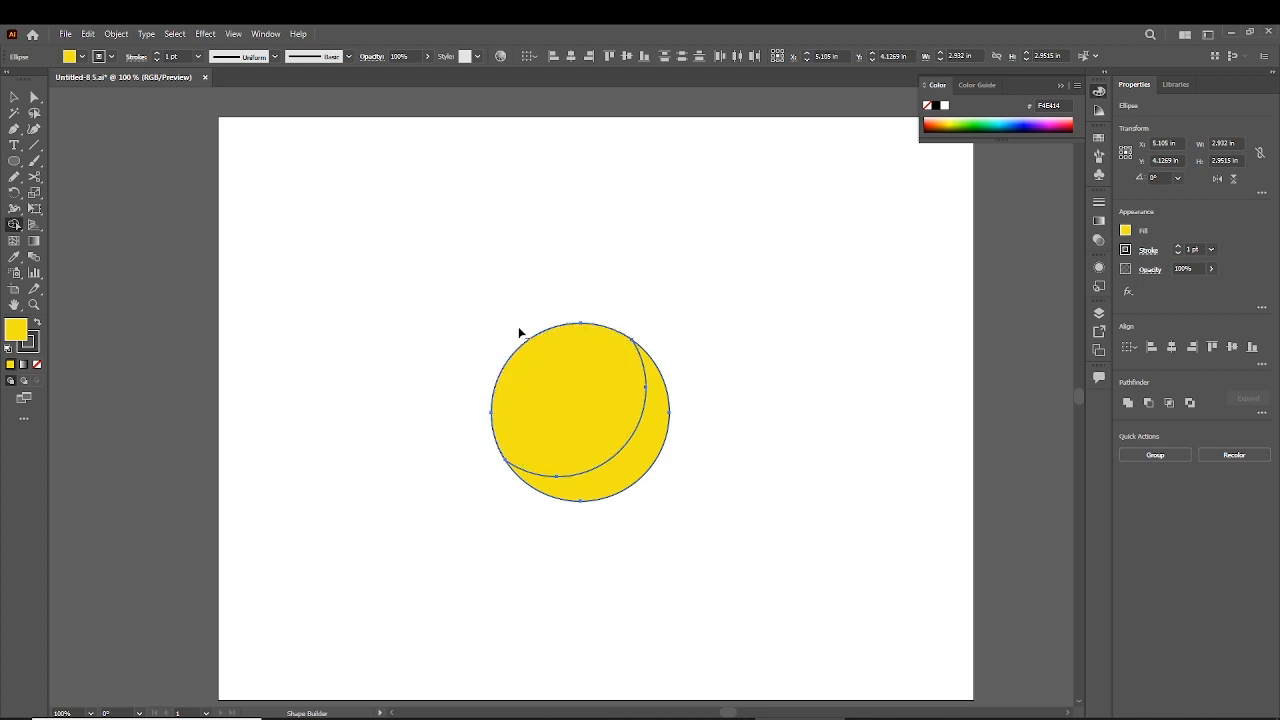
alt+click(573, 364)
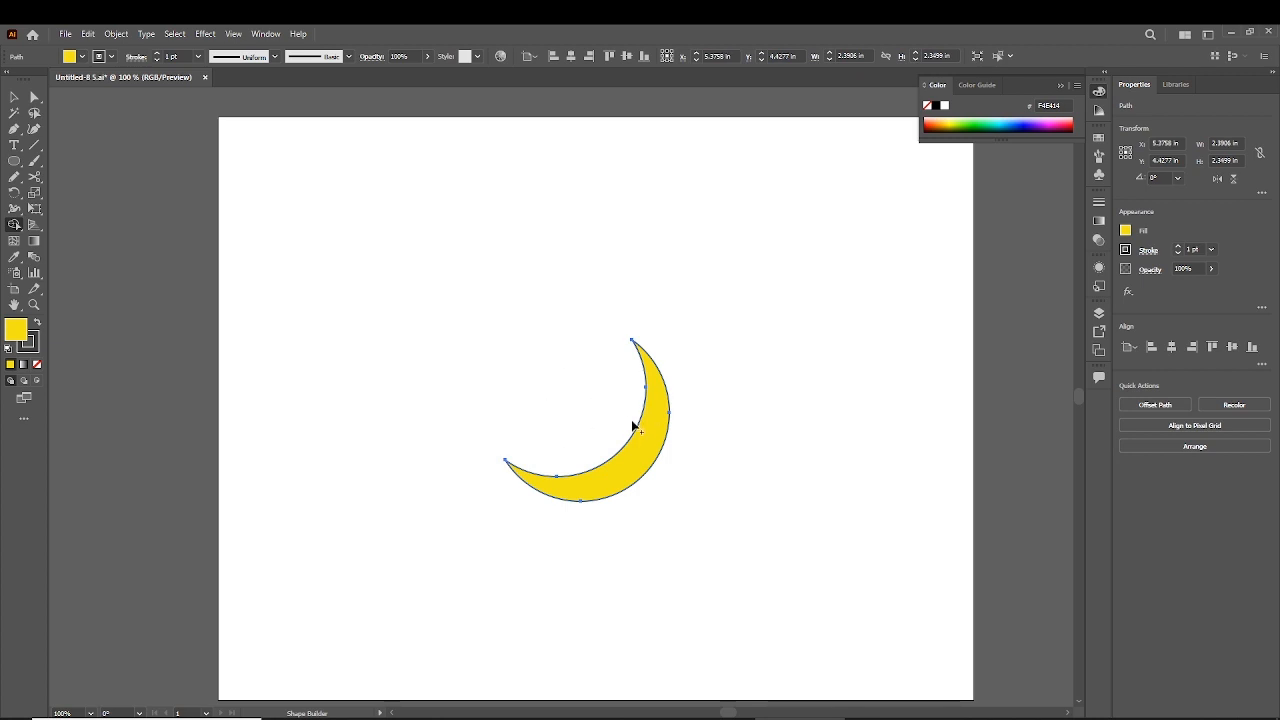
click(14, 97)
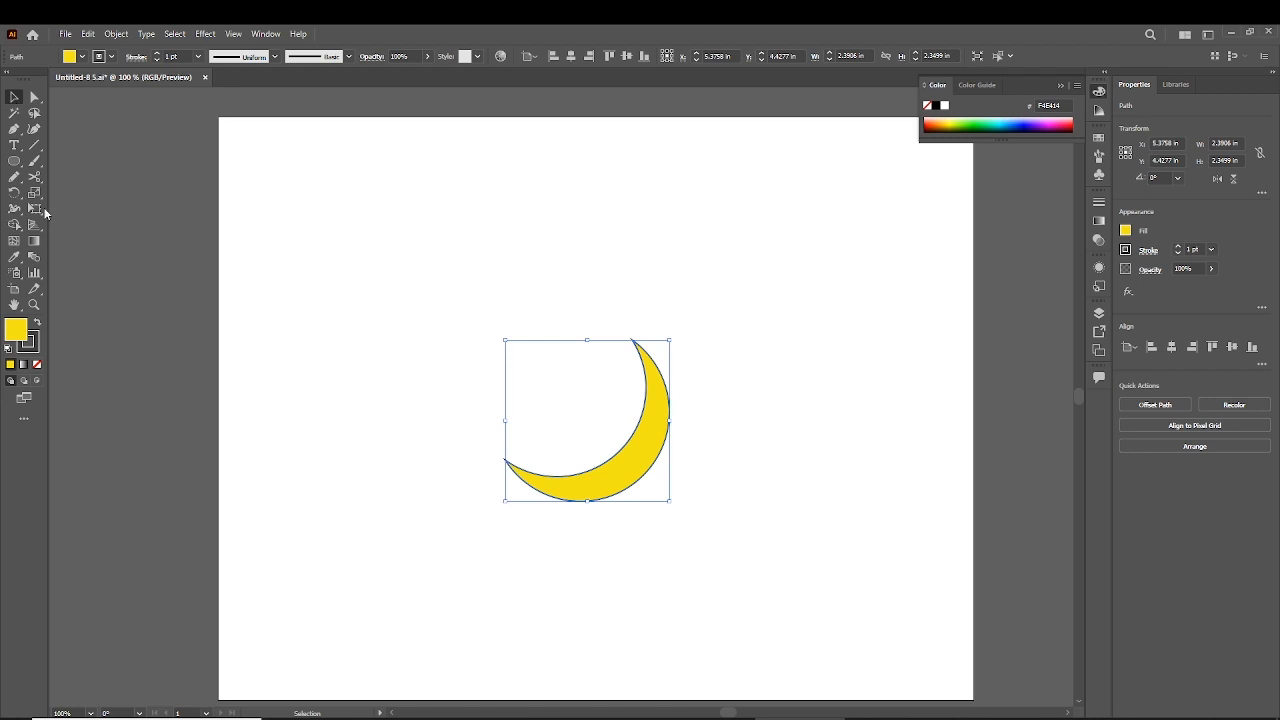
- Draw a horizontal rectangle about 2.64 by 0.87 in above and left of the crescent, and cross it with a copy rotated 90°
click(14, 160)
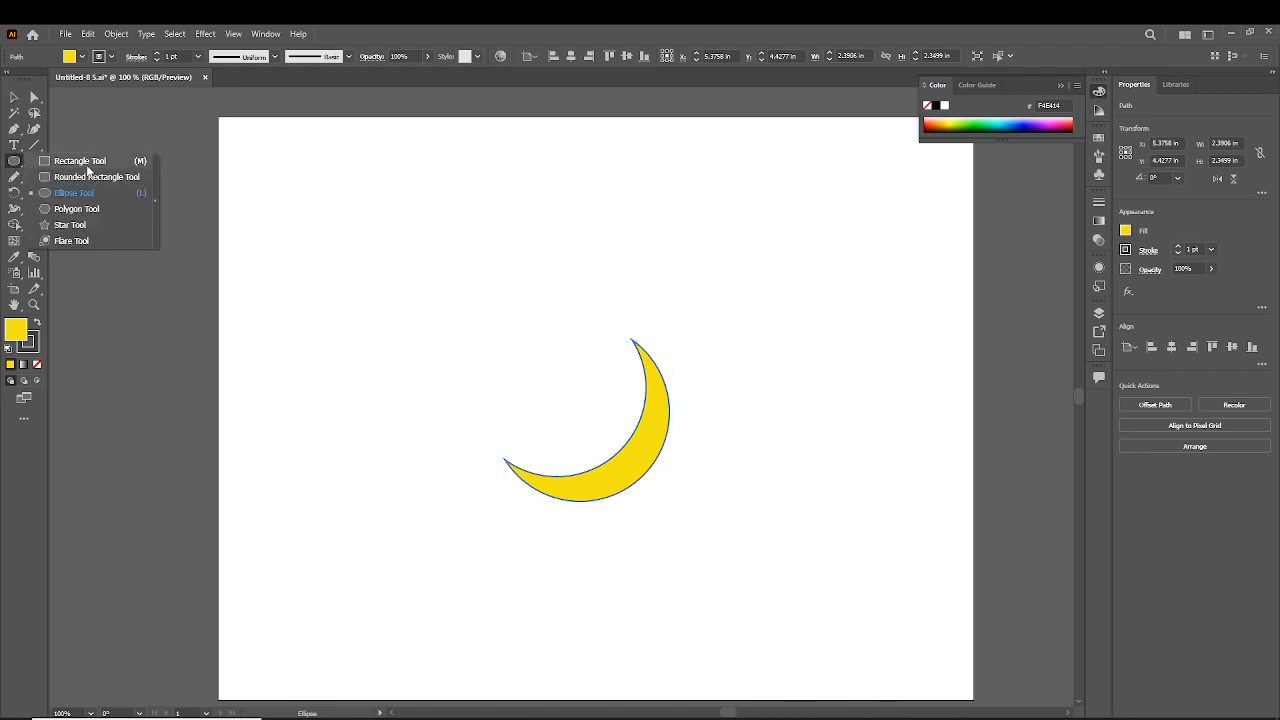
click(87, 165)
drag(336, 257, 517, 318)
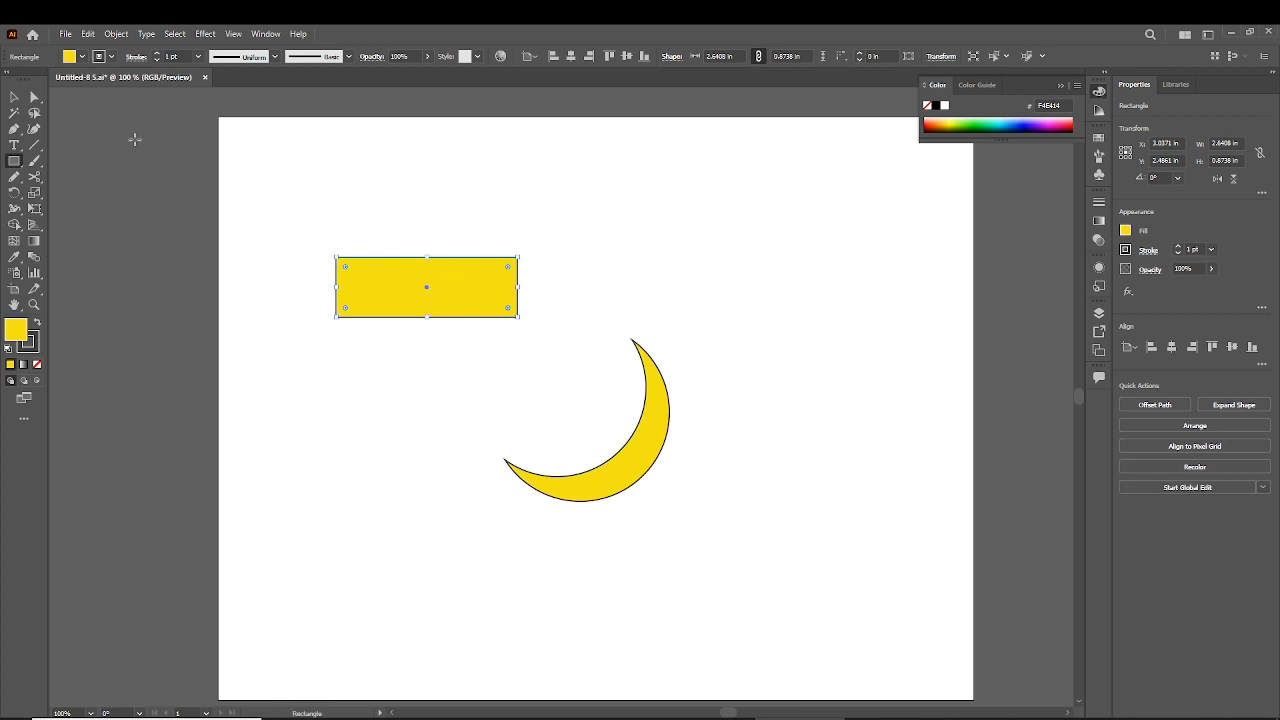
click(13, 98)
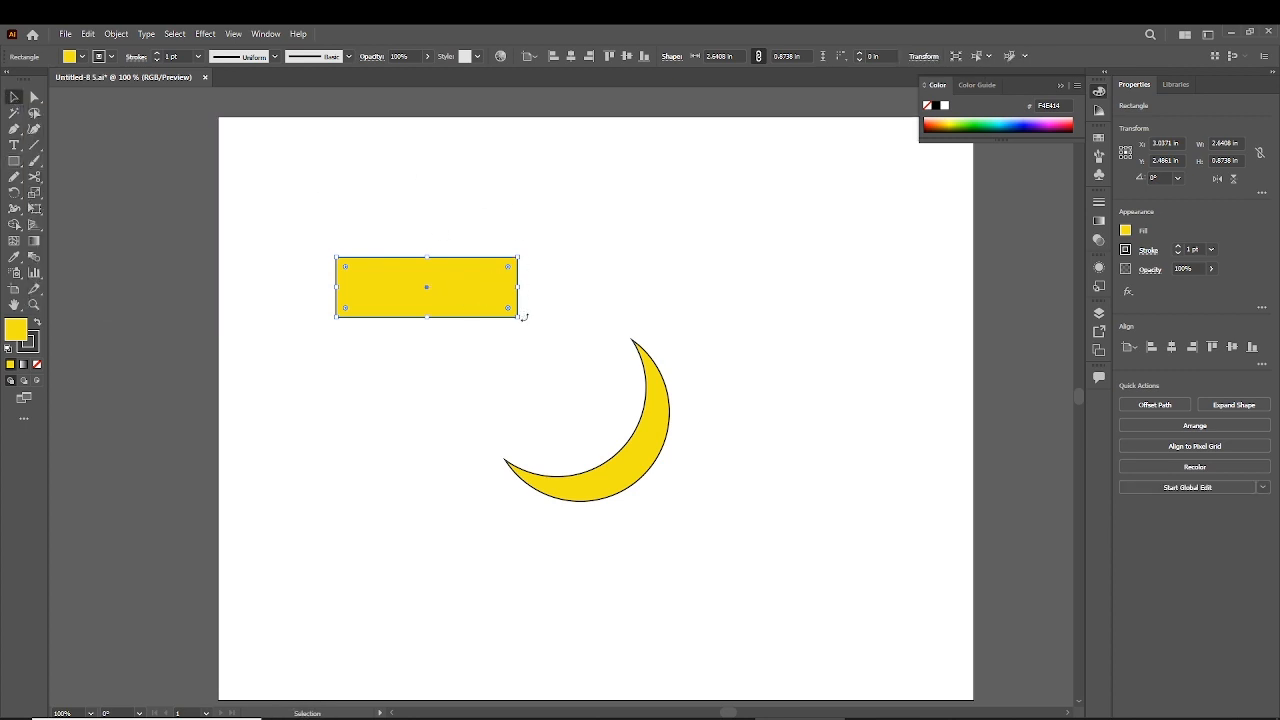
drag(521, 318, 398, 372)
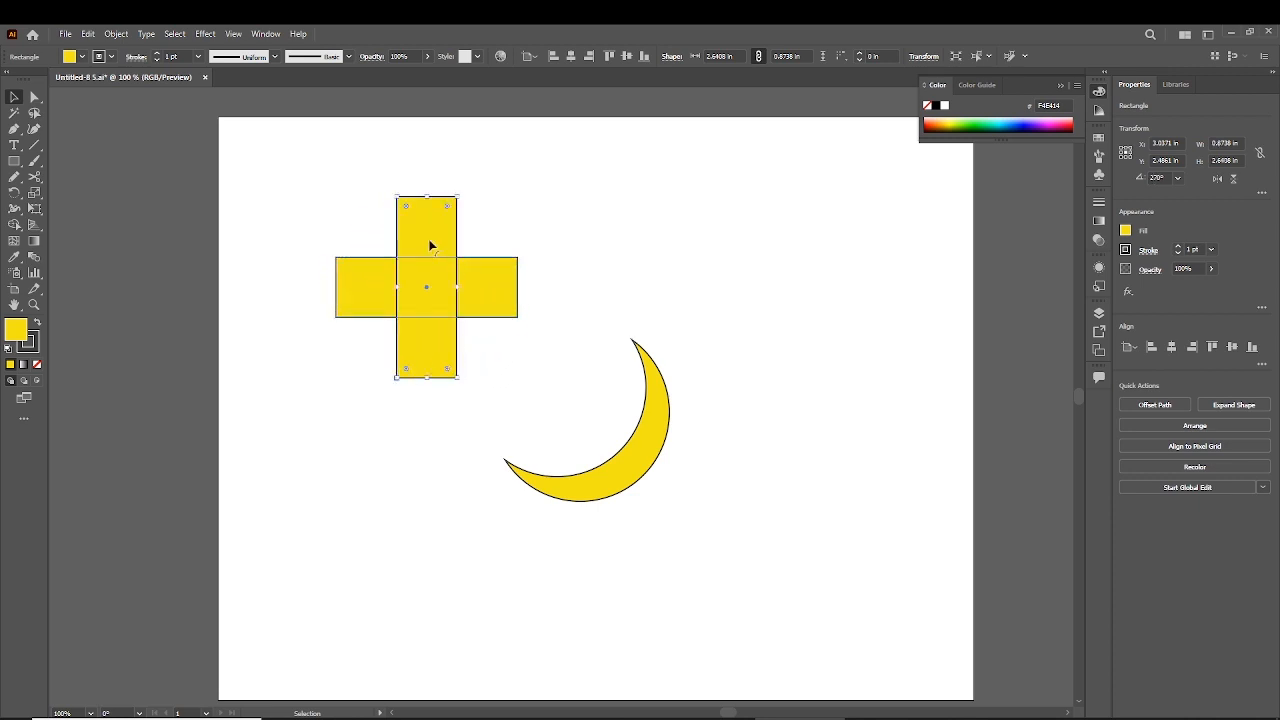
- Merge all regions of the two crossed rectangles into a single plus shape with Shape Builder, and deselect it
drag(320, 183, 542, 380)
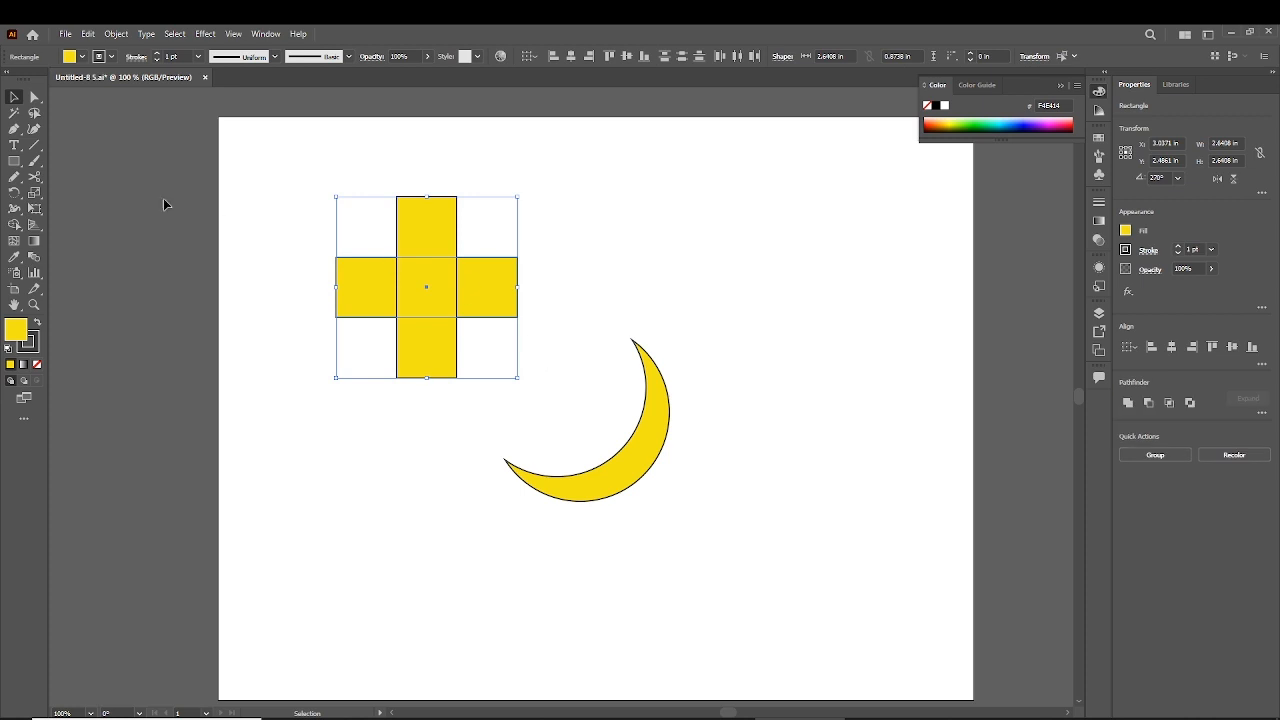
click(14, 226)
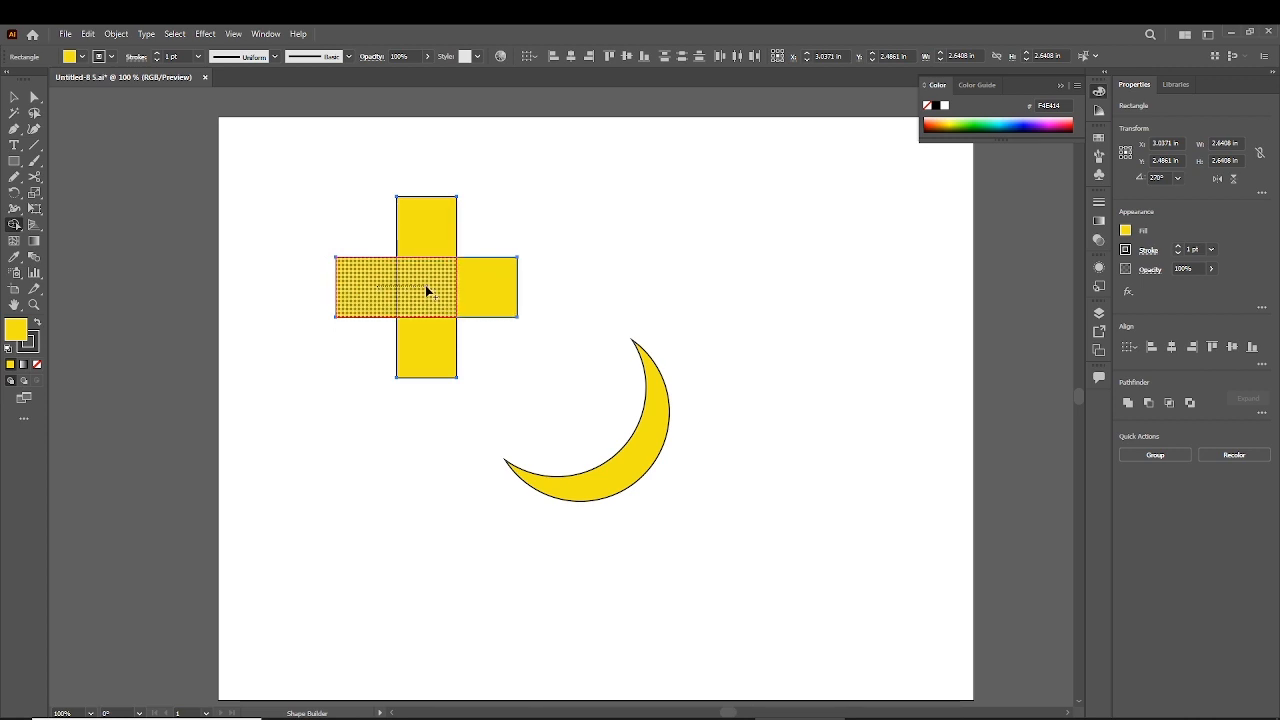
mouse_move(425, 285)
mouse_down()
mouse_move(428, 258)
mouse_move(491, 283)
mouse_move(417, 282)
mouse_up()
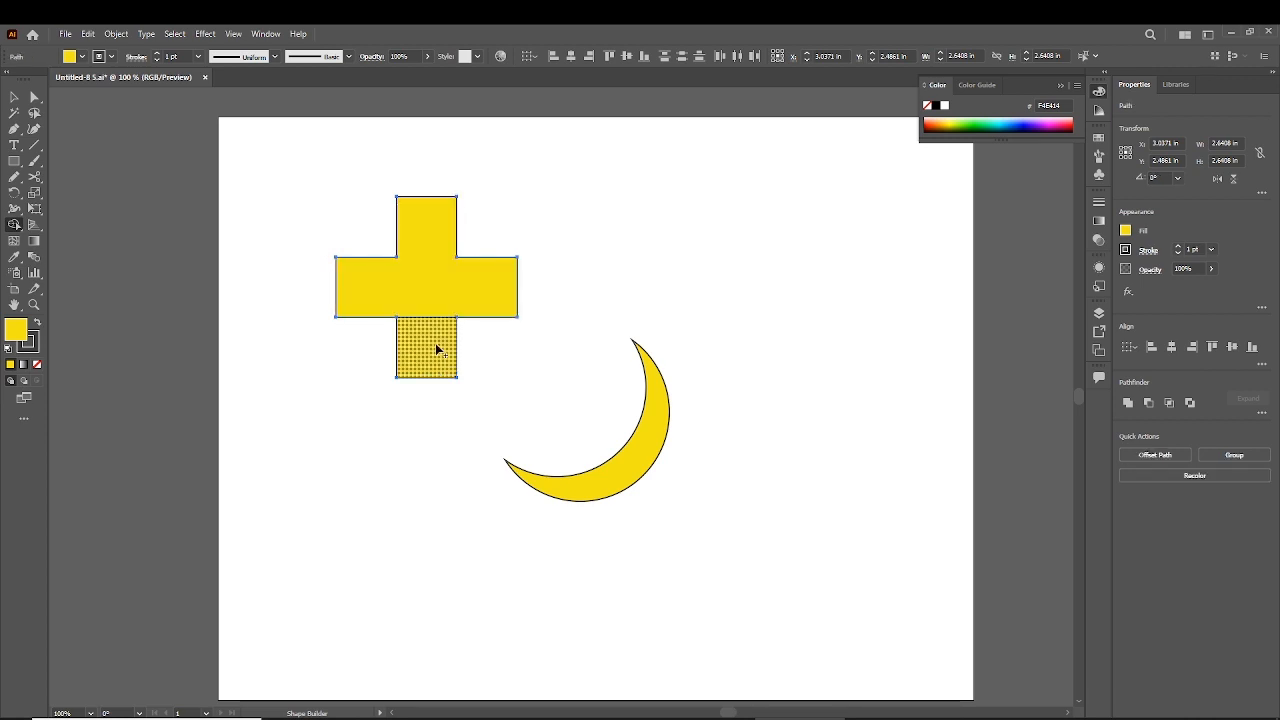
drag(437, 345, 422, 280)
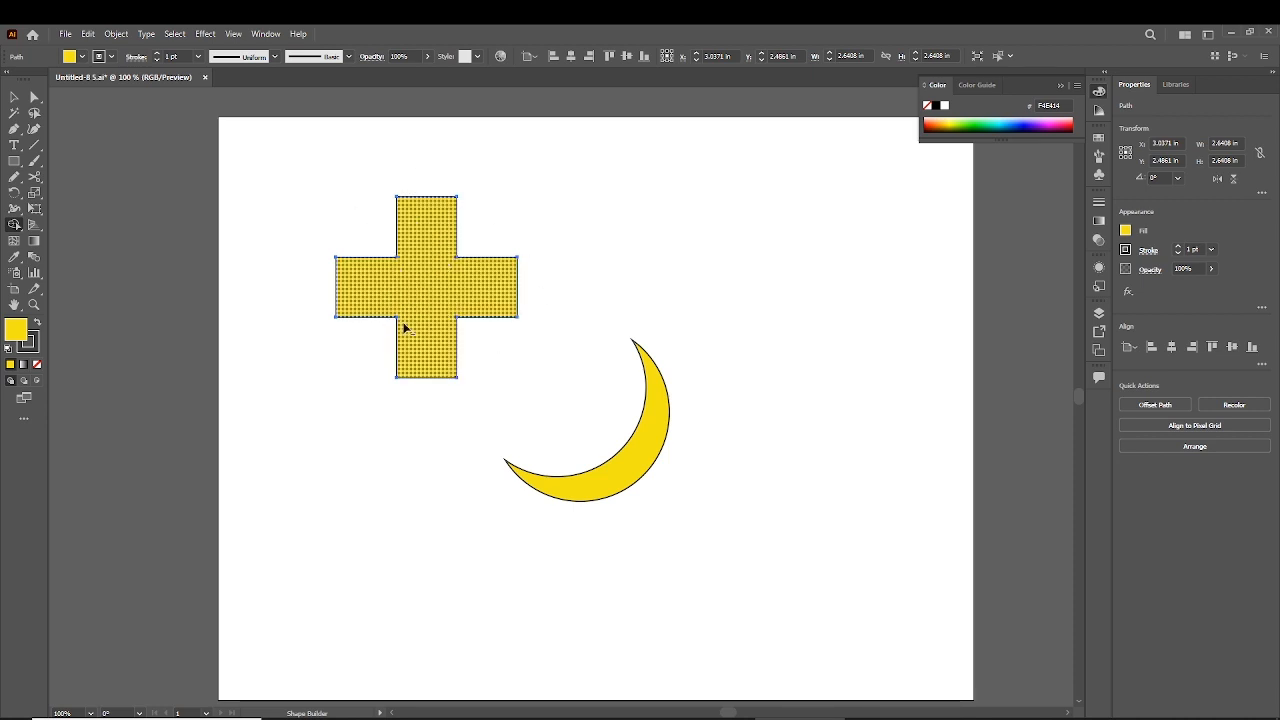
click(14, 97)
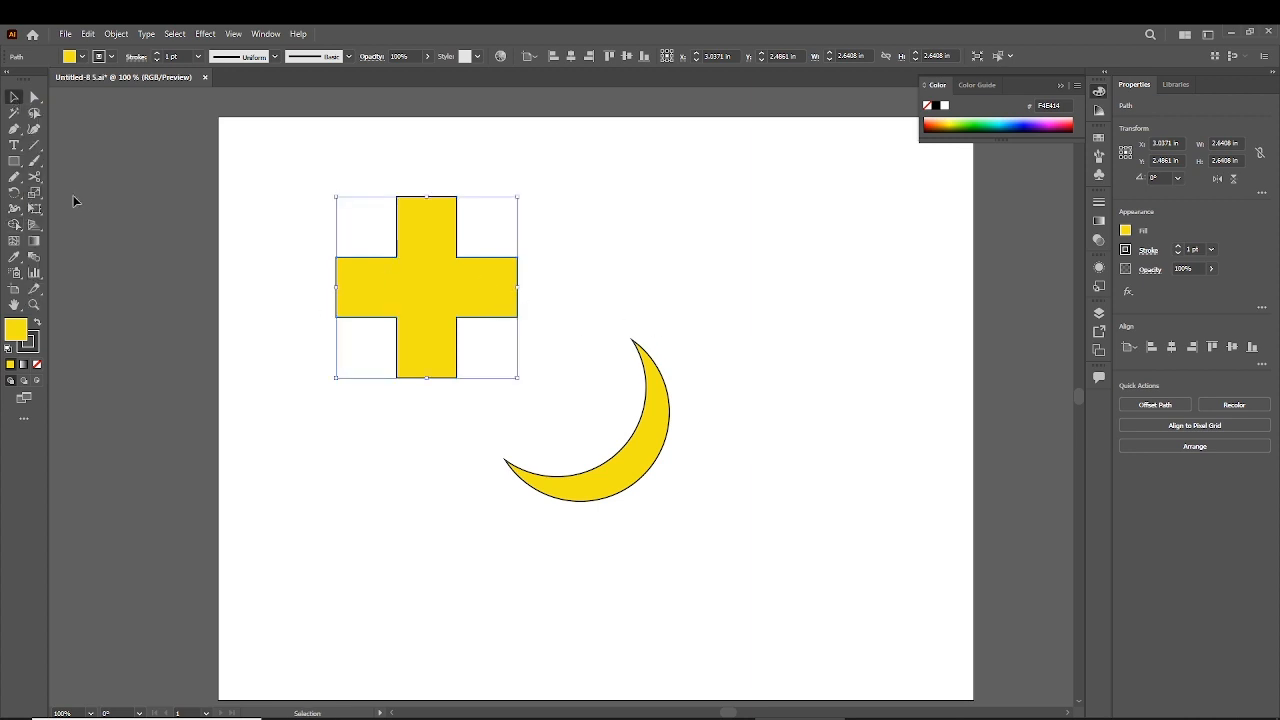
click(254, 254)
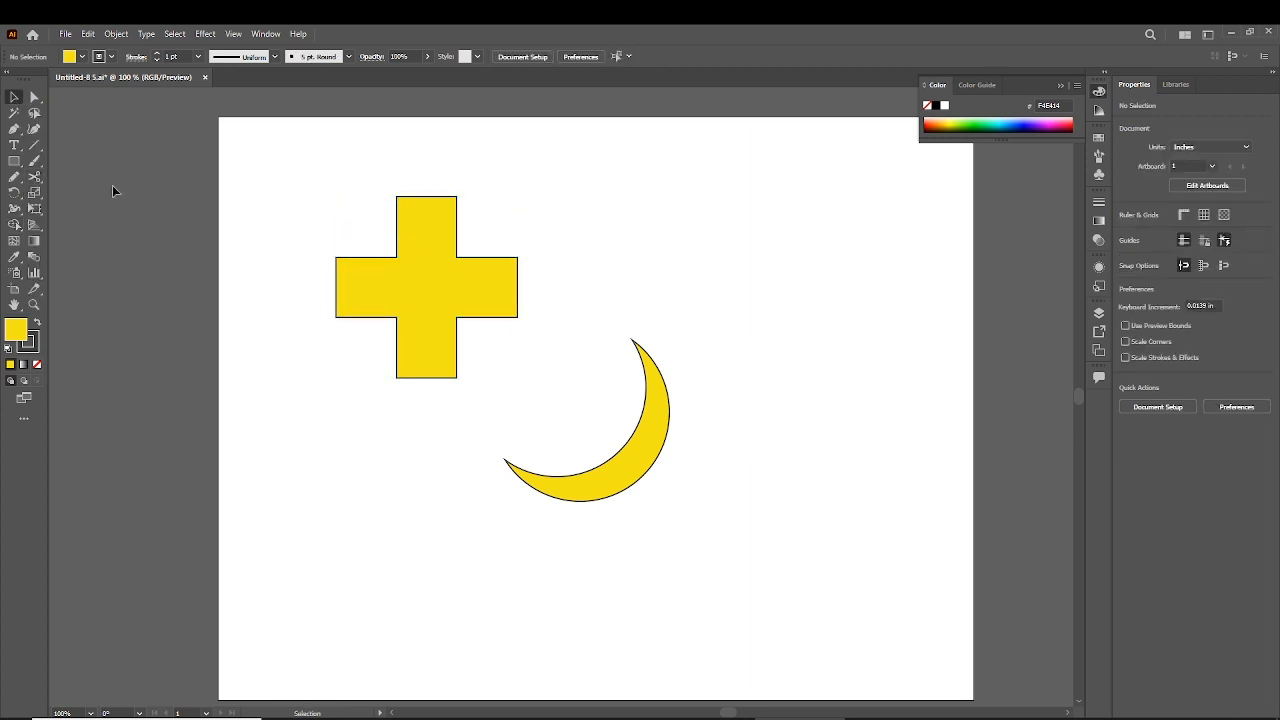
- Draw two overlapping rectangles near the artboard's upper right, a horizontal one about 1.26 by 0.55 in and a vertical one about 0.76 by 1.14 in
click(14, 161)
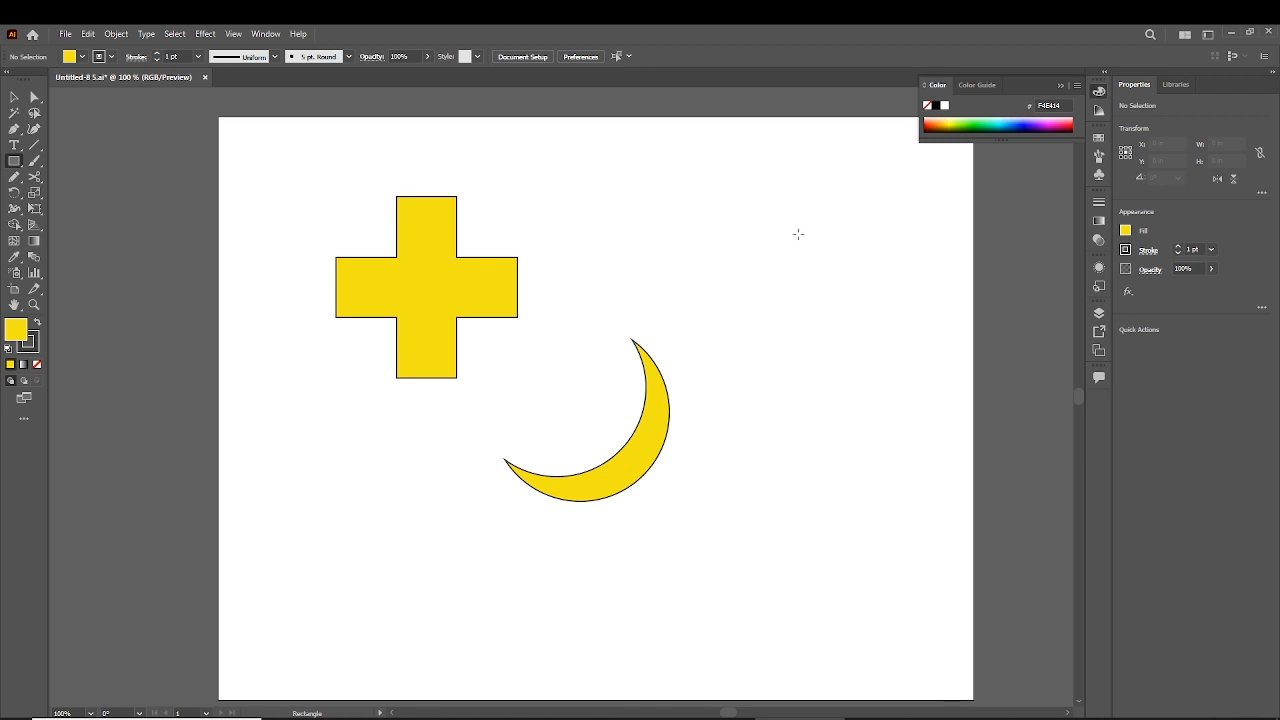
drag(802, 240, 890, 278)
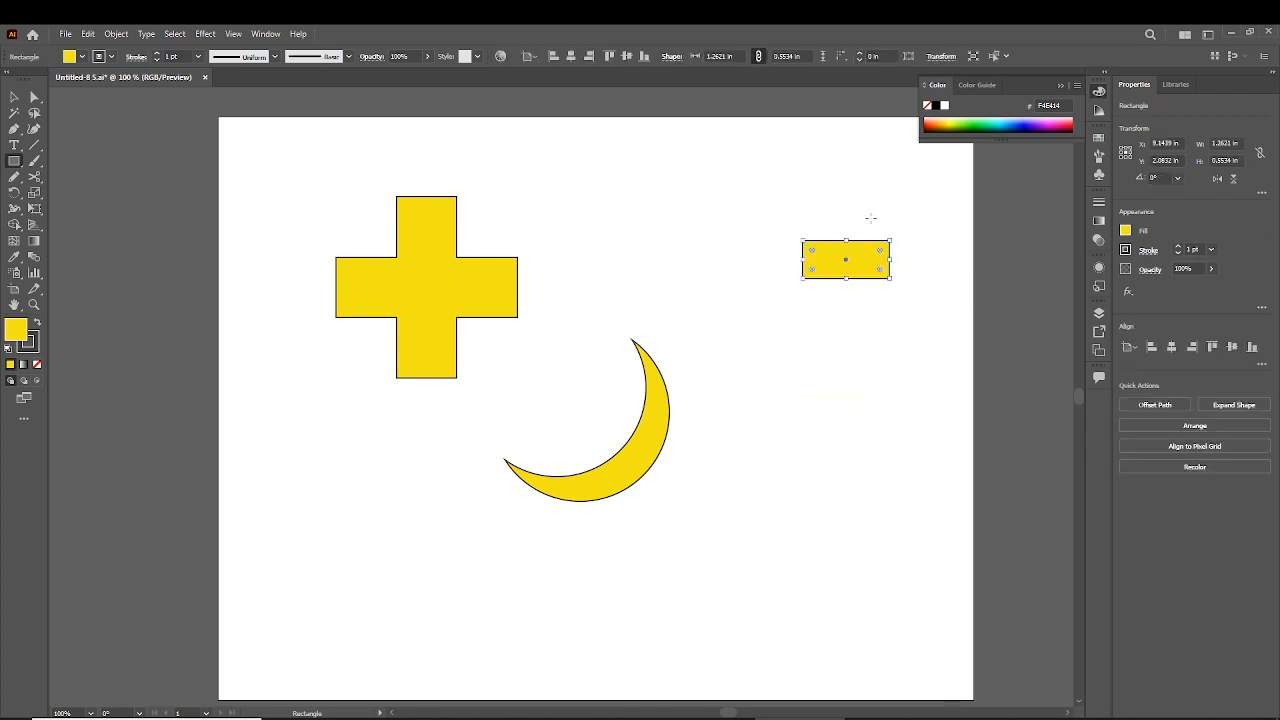
drag(876, 219, 929, 297)
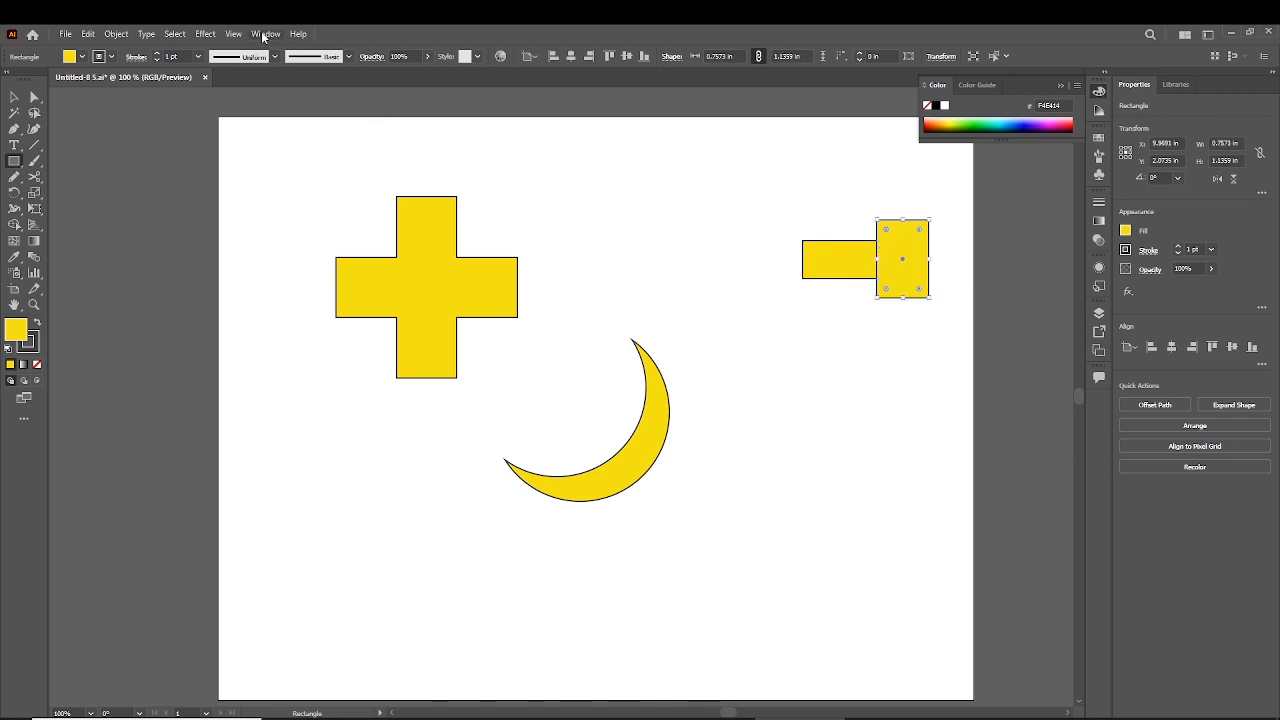
- Display the Pathfinder options below the two overlapping rectangles, and delete the tiny stray rectangle above the artboard
click(265, 34)
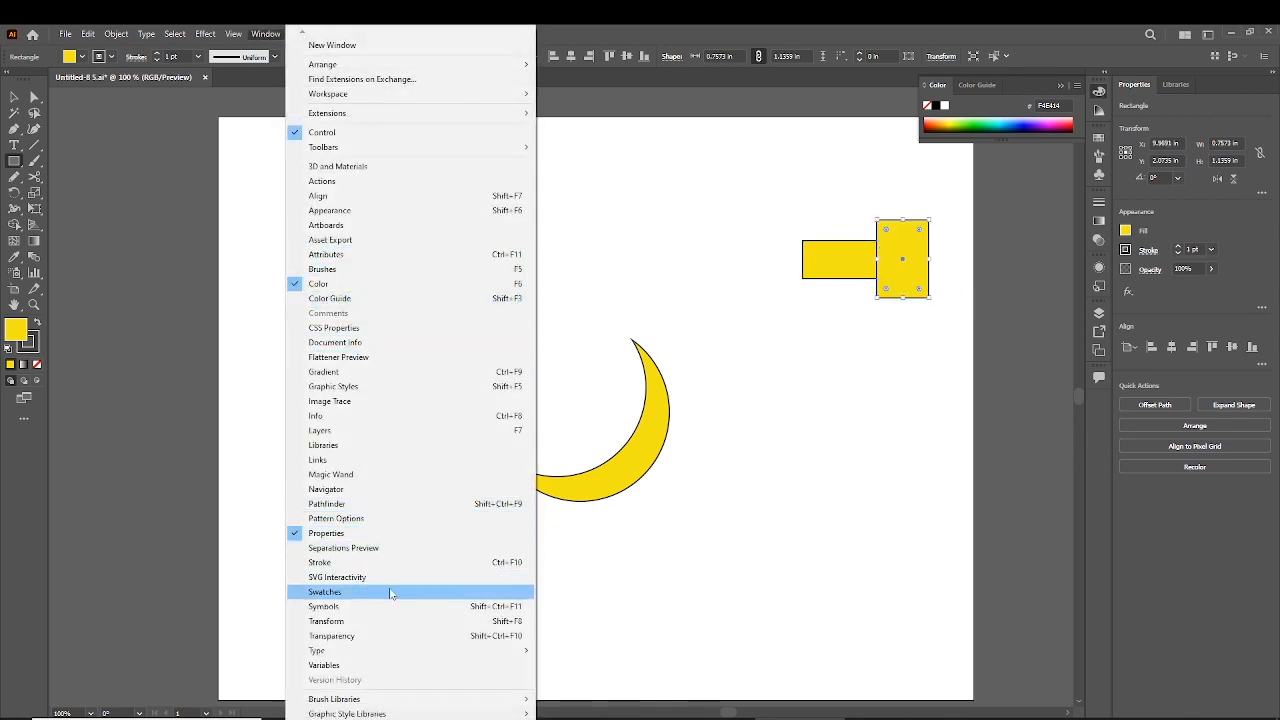
click(430, 507)
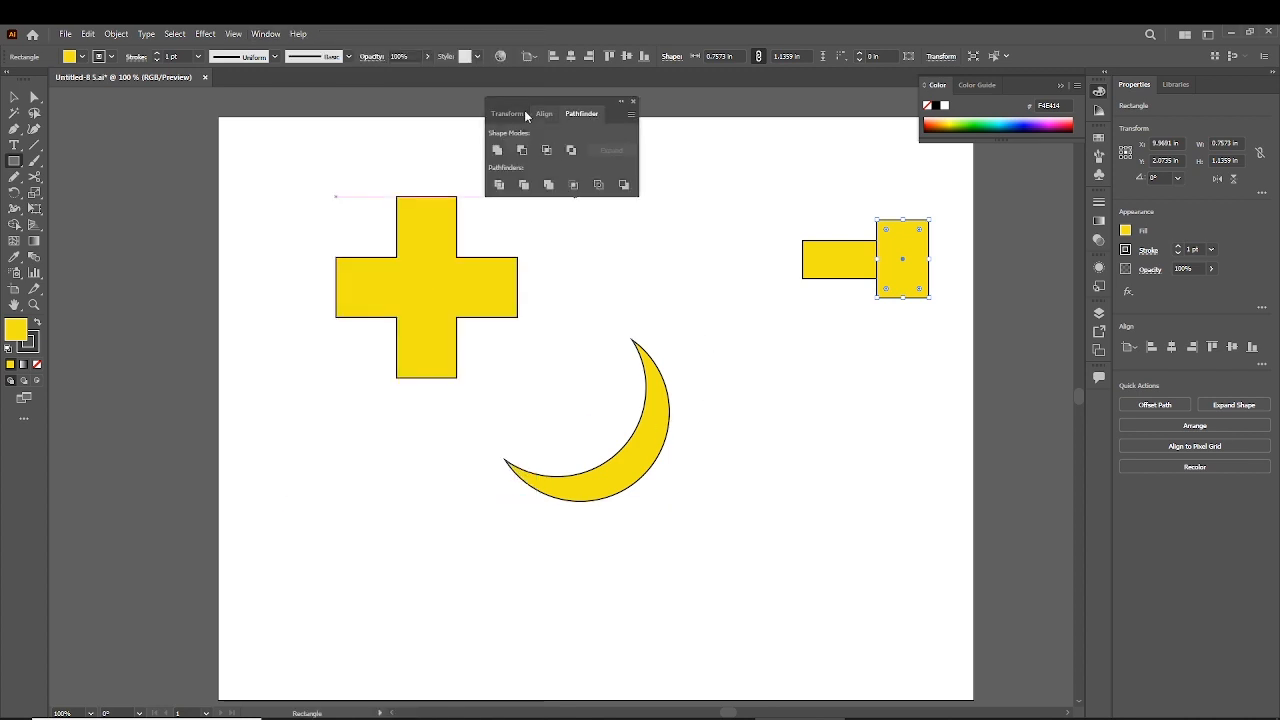
drag(543, 99, 914, 408)
key(v)
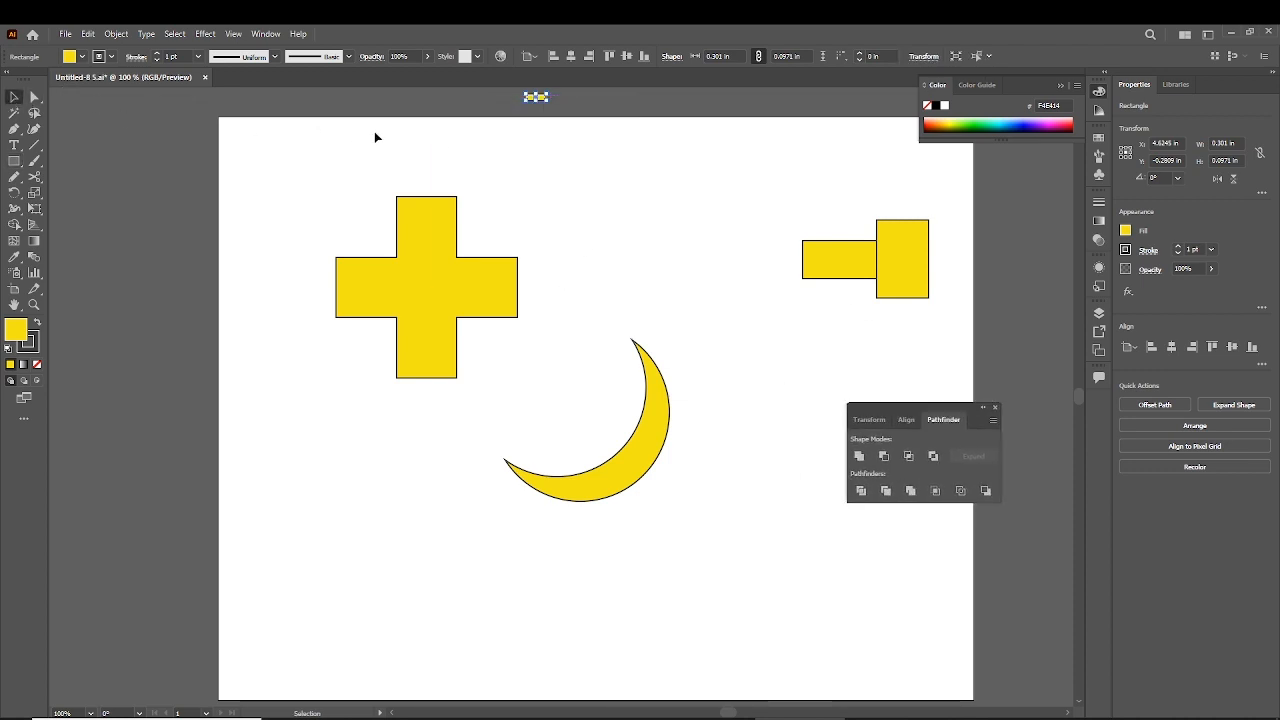
scroll(374, 131, up, 1)
key(Delete)
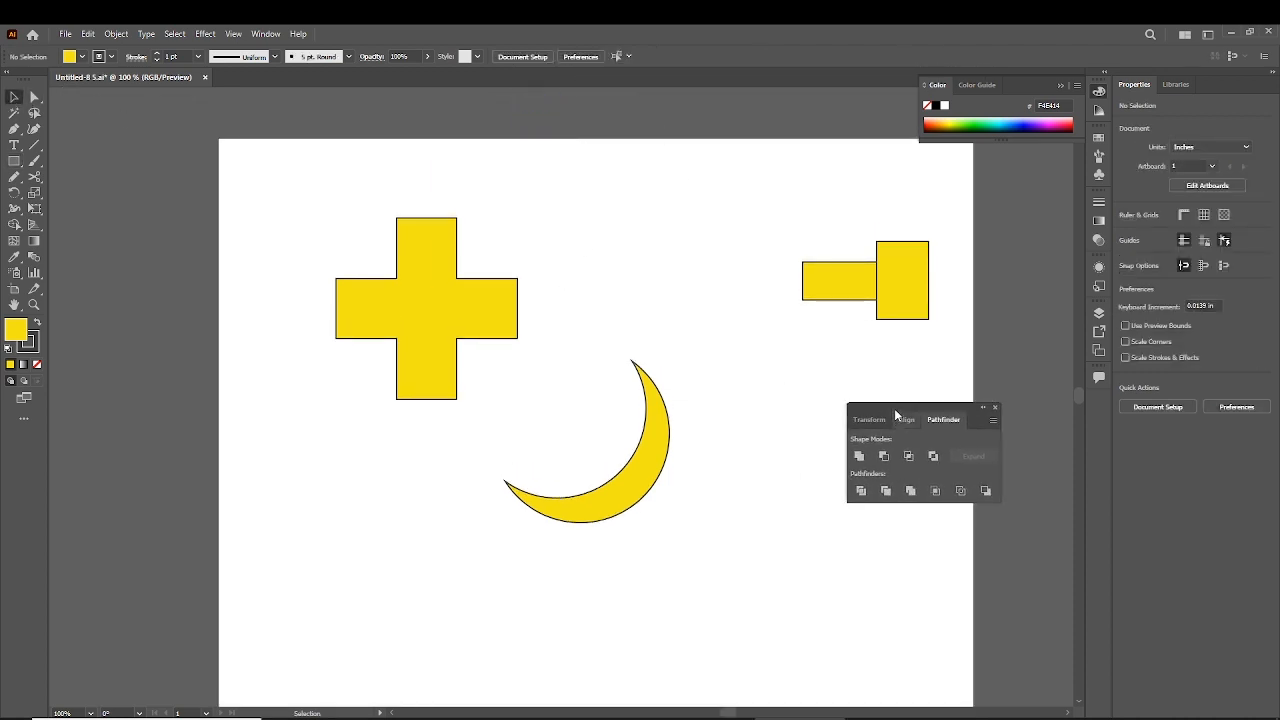
drag(895, 410, 912, 420)
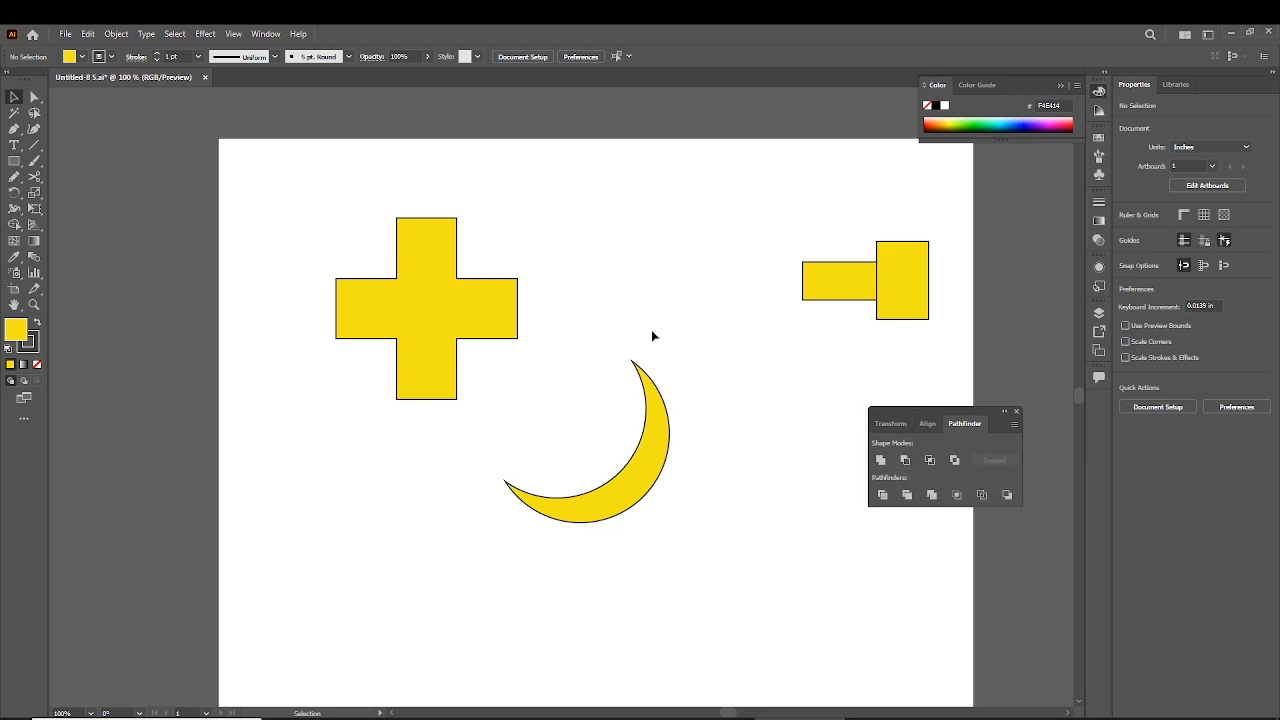
- Draw a circle about 2.17 in across below and left of the plus shape
click(639, 459)
click(188, 271)
drag(14, 161, 62, 200)
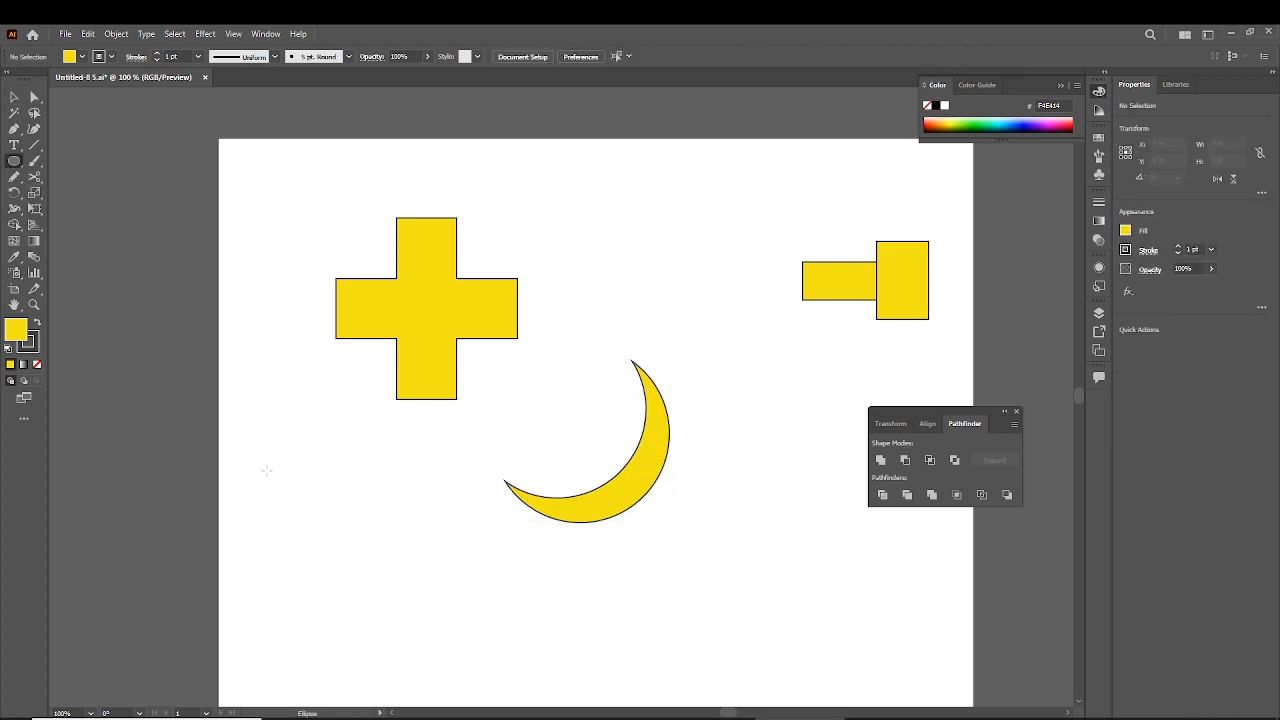
mouse_move(281, 469)
mouse_down()
mouse_move(427, 616)
mouse_move(379, 550)
mouse_up()
- Overlap the new circle with a copy offset up and left, and subtract the copy with Minus Front to form a crescent
key(v)
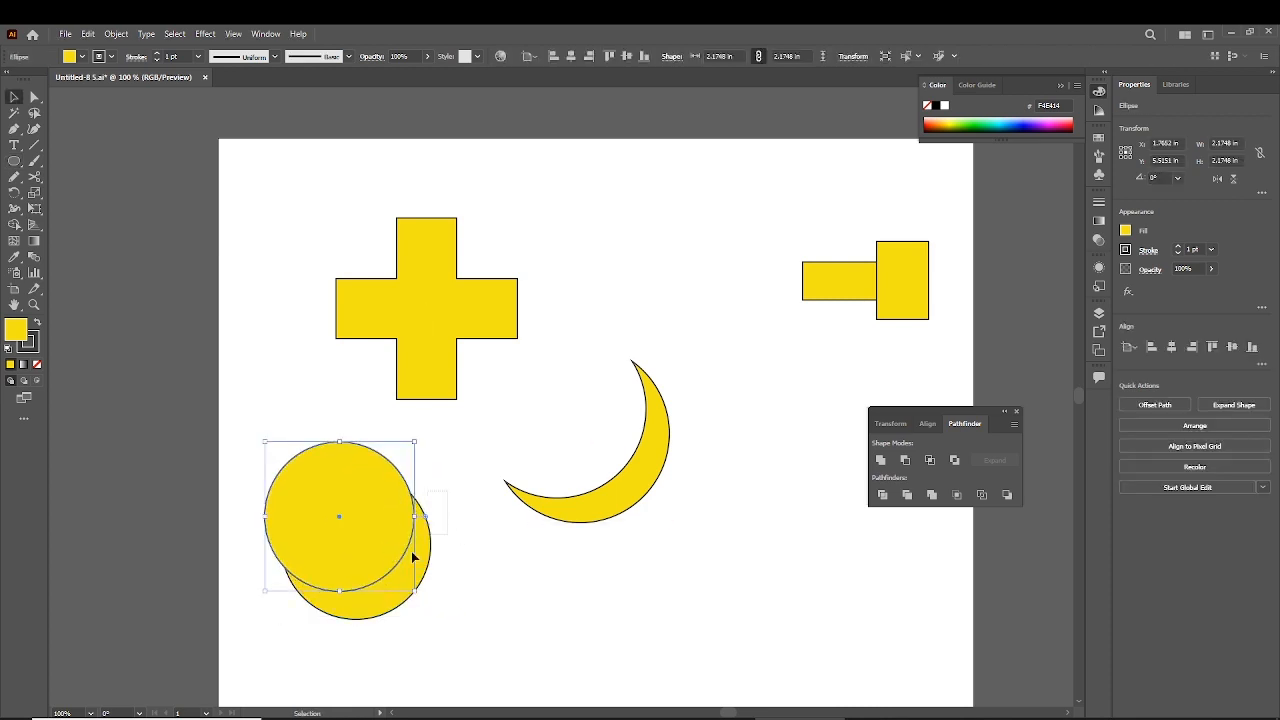
shift+click(413, 556)
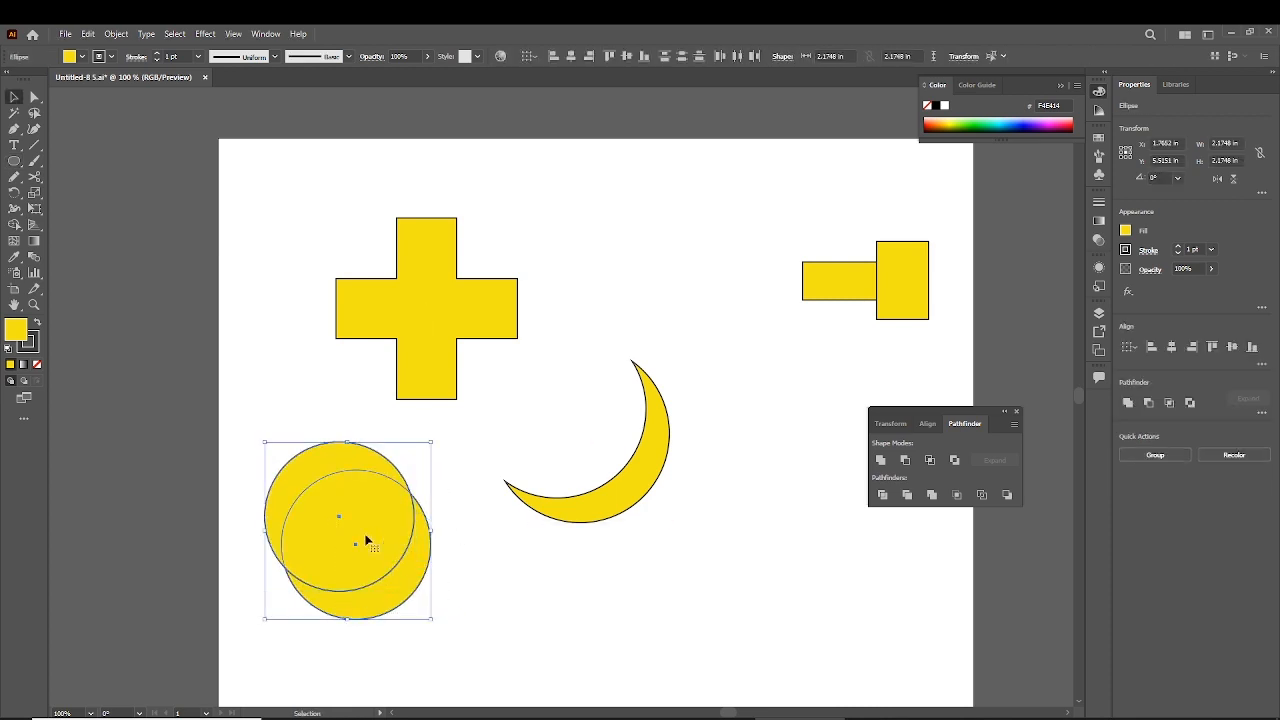
click(905, 461)
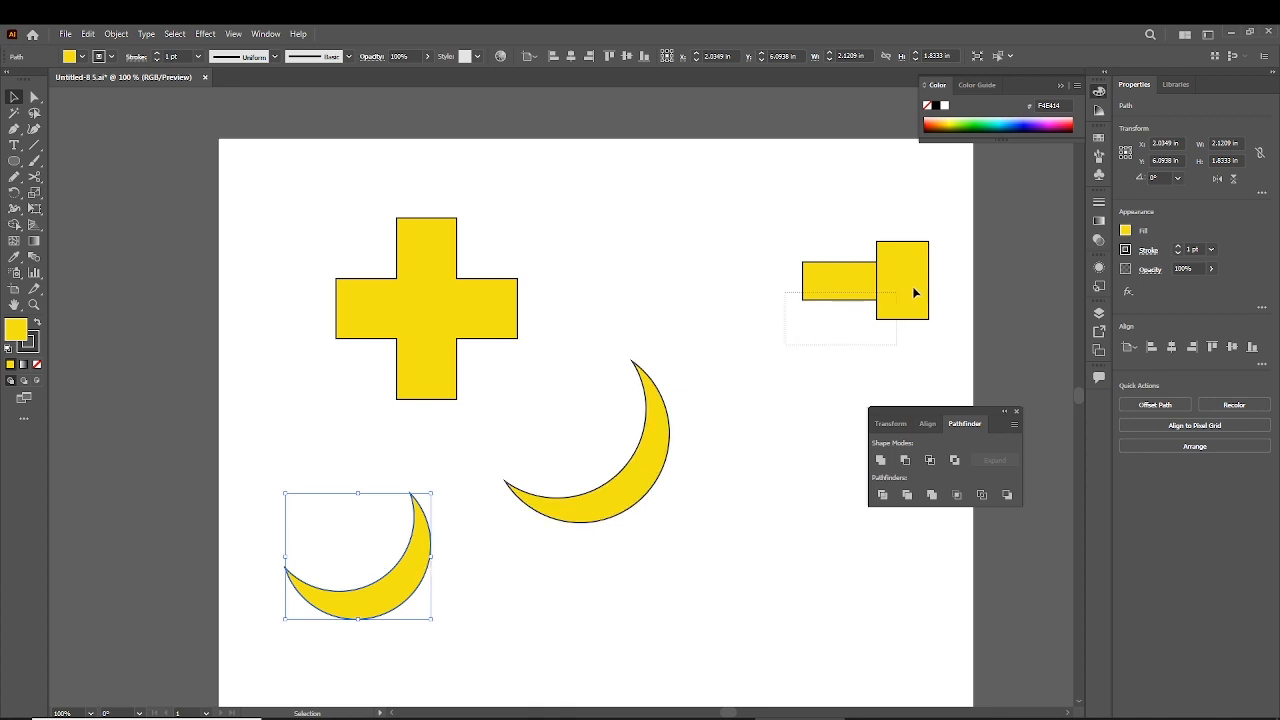
- Unite the two overlapping rectangles near the artboard's upper right into one shape, and deselect it
drag(912, 286, 947, 265)
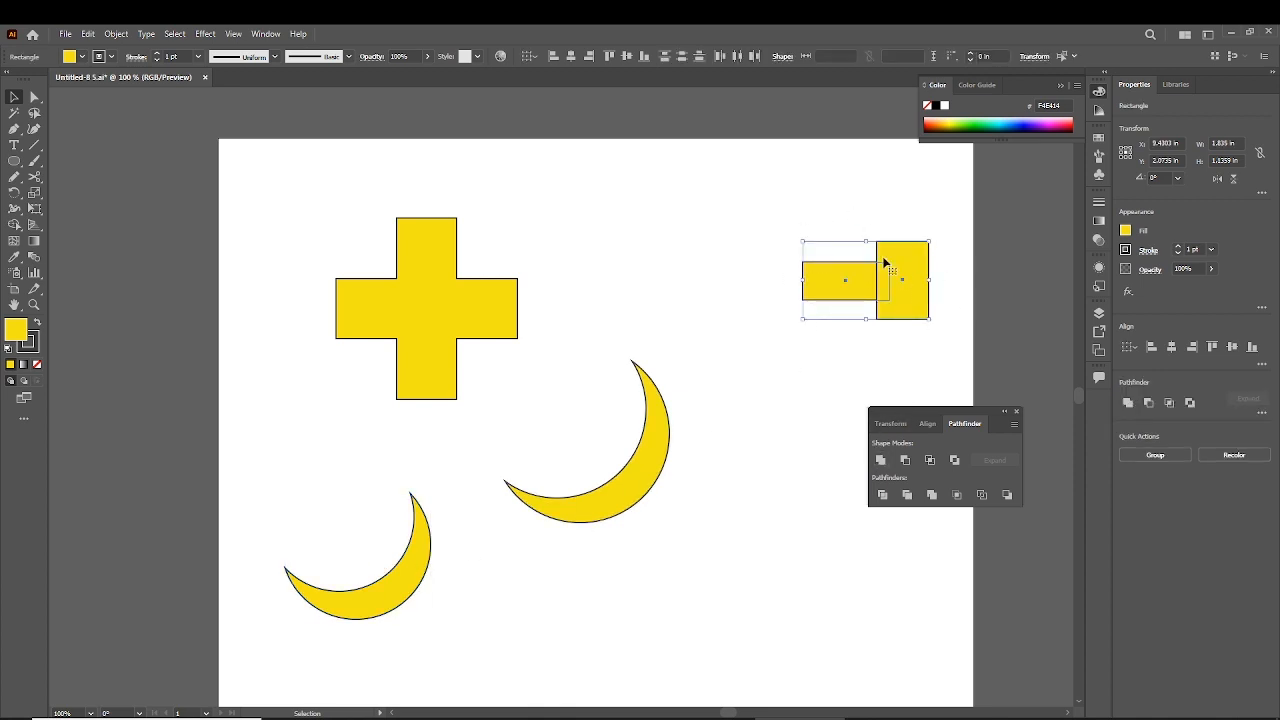
click(879, 461)
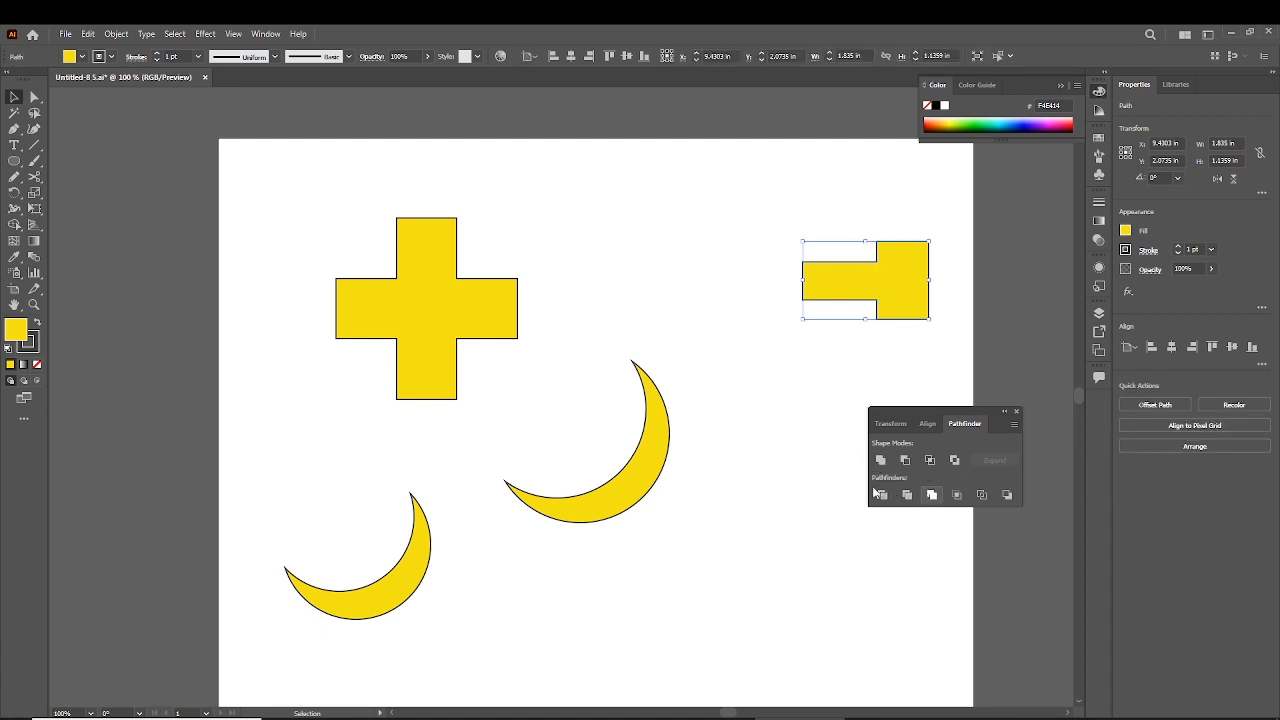
click(731, 455)
- Draw a rectangle about 1.67 by 1.55 in near the artboard's lower right and a circle about 1.96 in across over its lower-left corner
drag(14, 161, 60, 162)
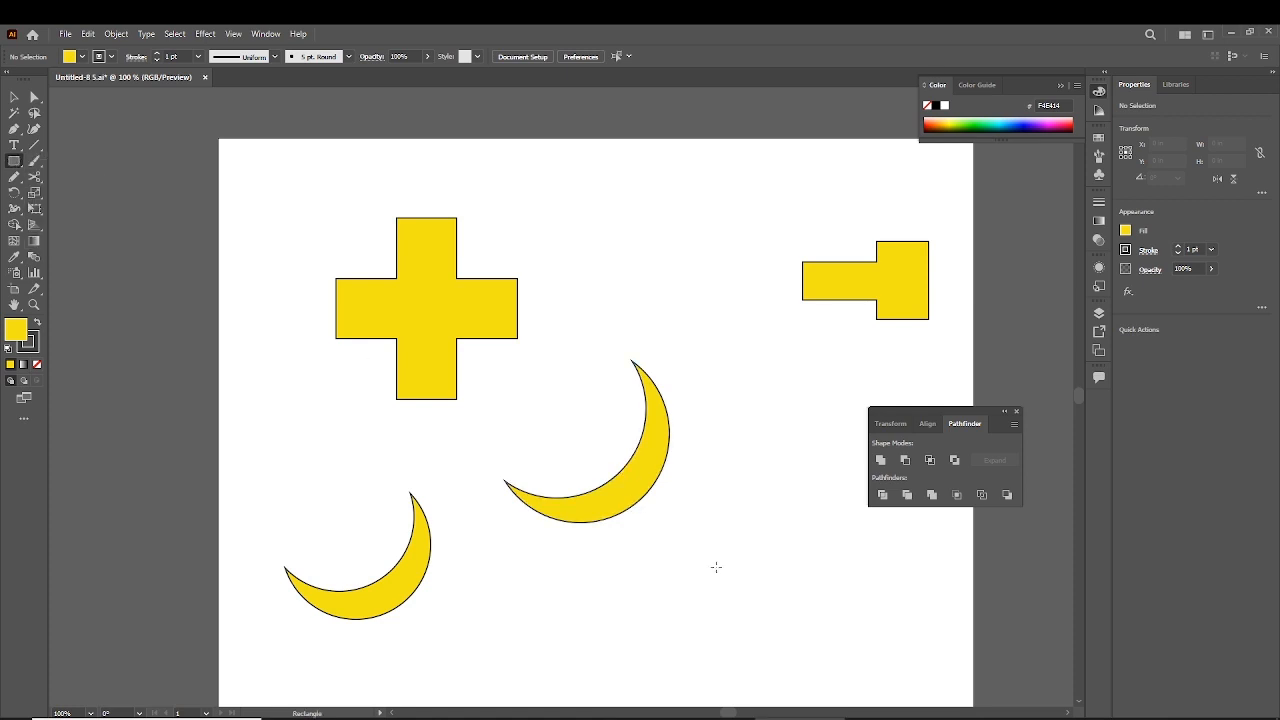
mouse_move(713, 556)
mouse_down()
mouse_move(803, 663)
mouse_move(828, 662)
mouse_up()
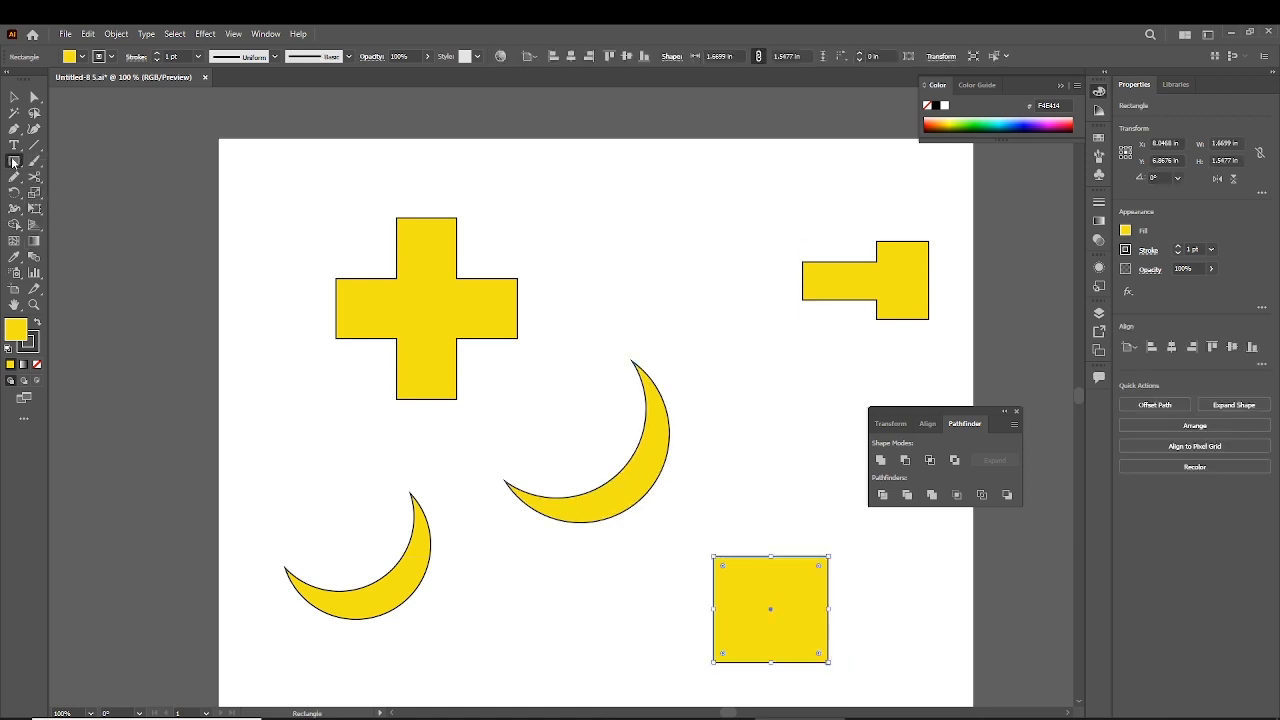
drag(14, 161, 55, 190)
scroll(563, 480, down, 1)
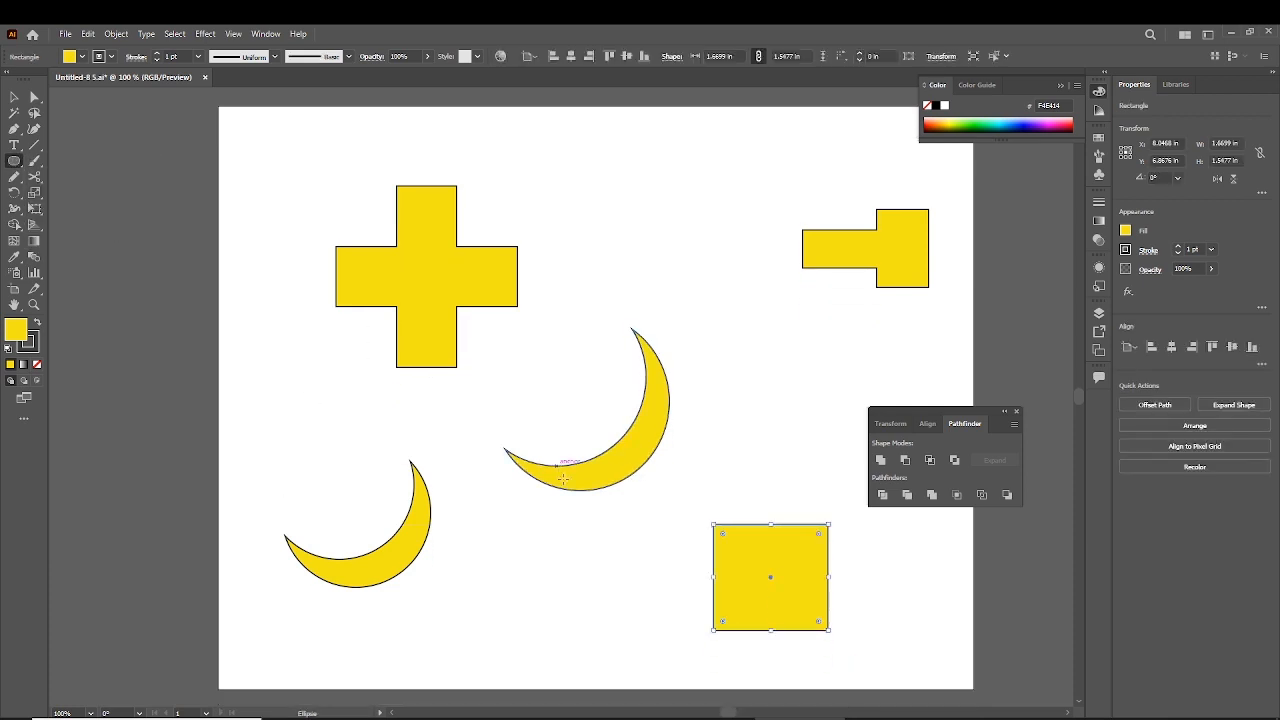
mouse_move(773, 585)
mouse_down()
mouse_move(620, 708)
mouse_move(640, 614)
mouse_move(640, 628)
mouse_up()
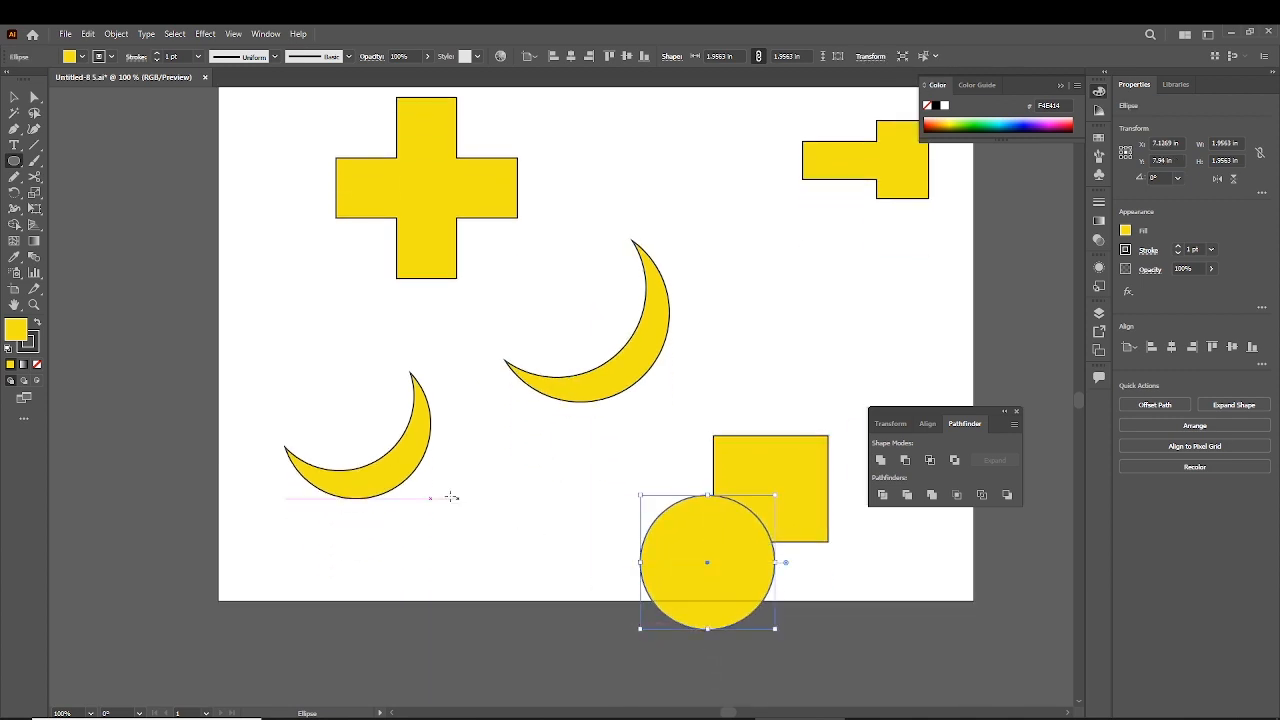
- Draw a circle about 1.87 in across above the rectangle and overlap it with a copy shifted horizontally to its right
drag(723, 273, 853, 402)
key(v)
alt+drag(807, 305, 894, 305)
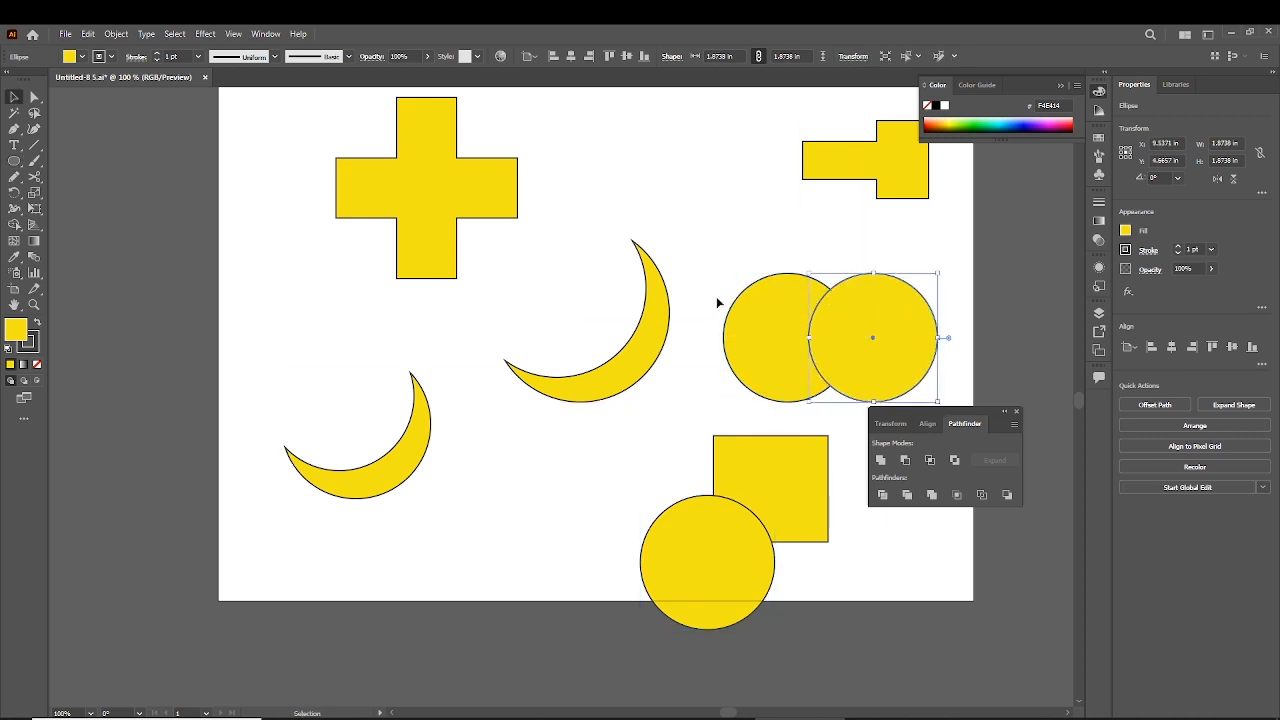
- Split the two overlapping circles with the Pathfinder's Divide, and move the resulting group slightly upward
drag(727, 255, 907, 379)
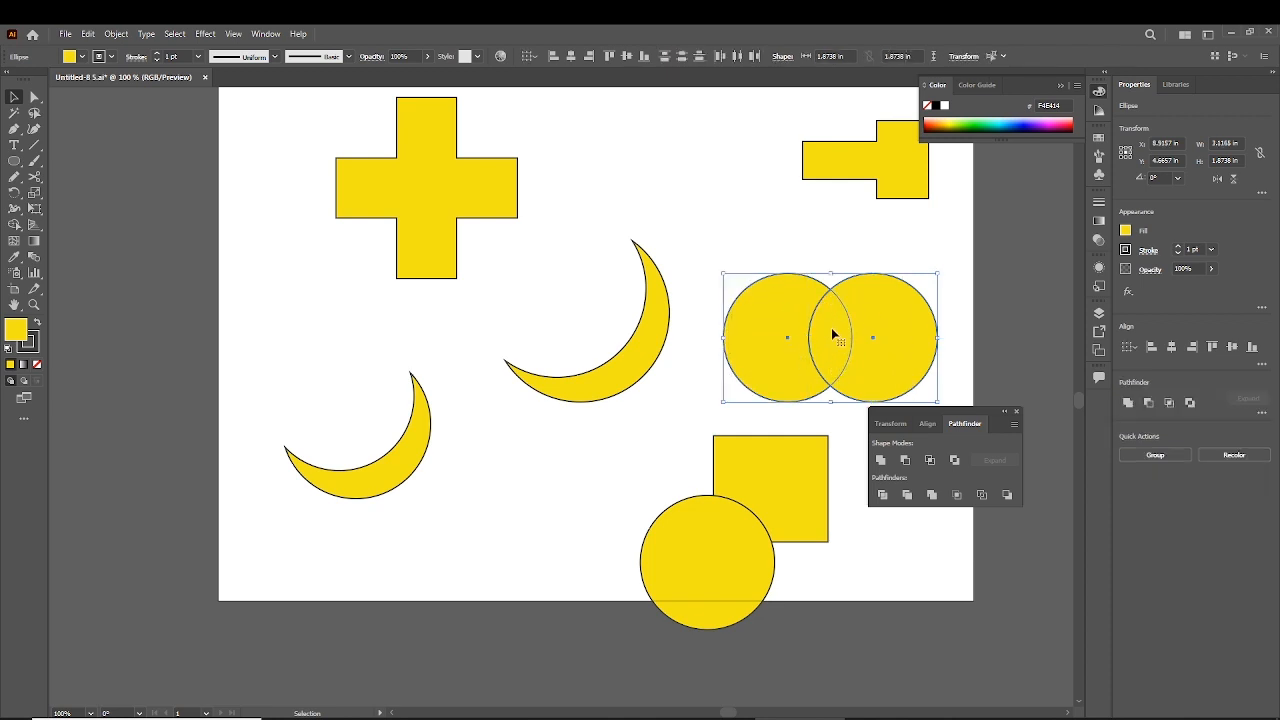
click(882, 496)
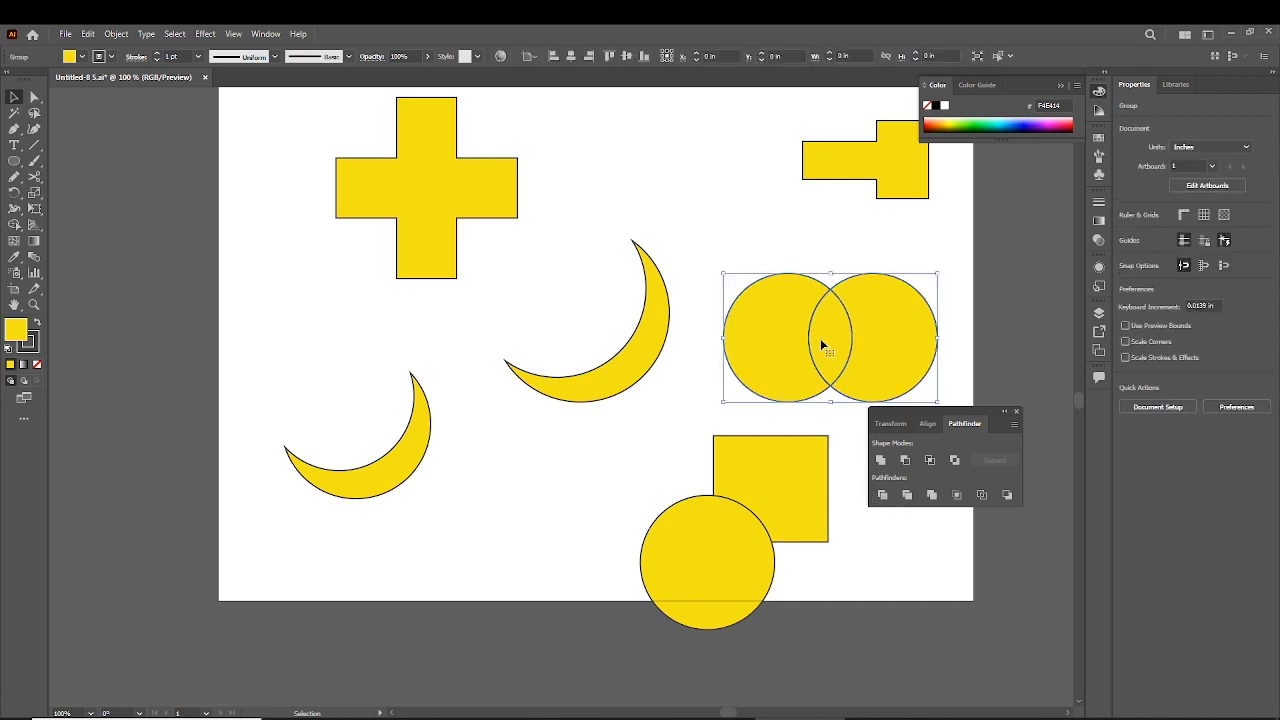
drag(823, 343, 897, 301)
- Isolate the divided group, pull its two outer pieces away from the central overlap, undo the separation and leave isolation
double_click(863, 303)
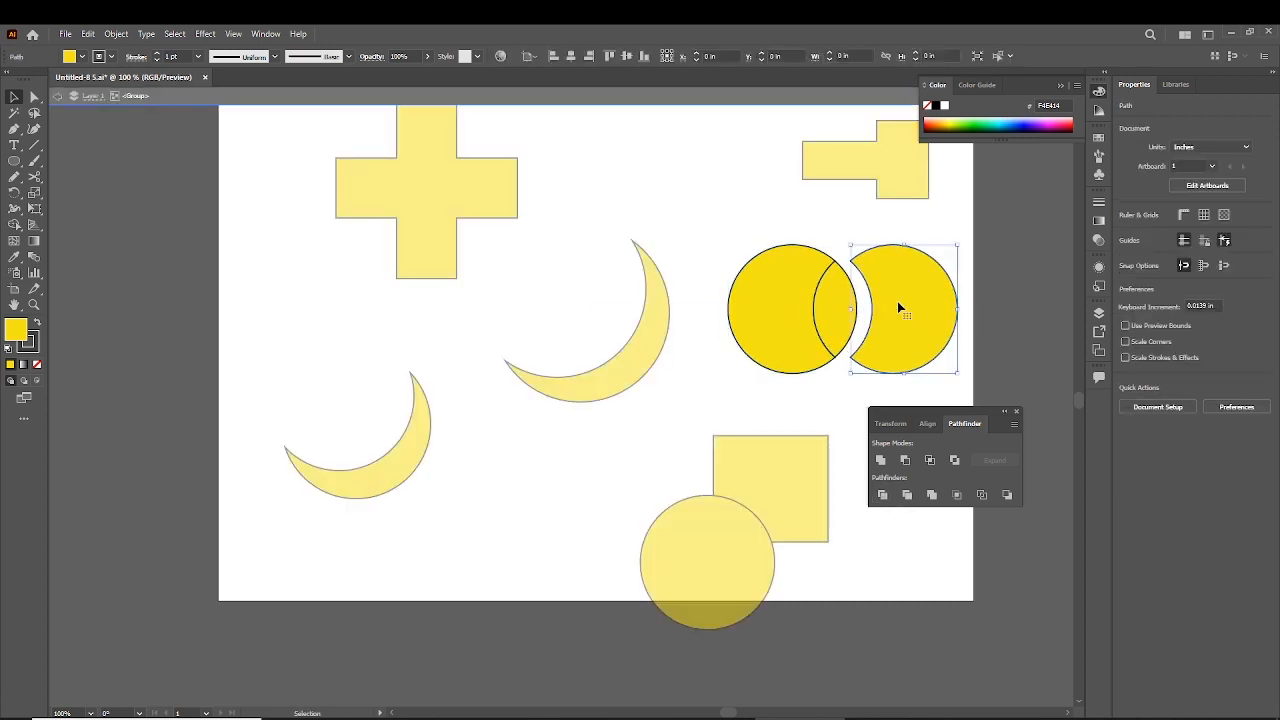
drag(785, 303, 765, 303)
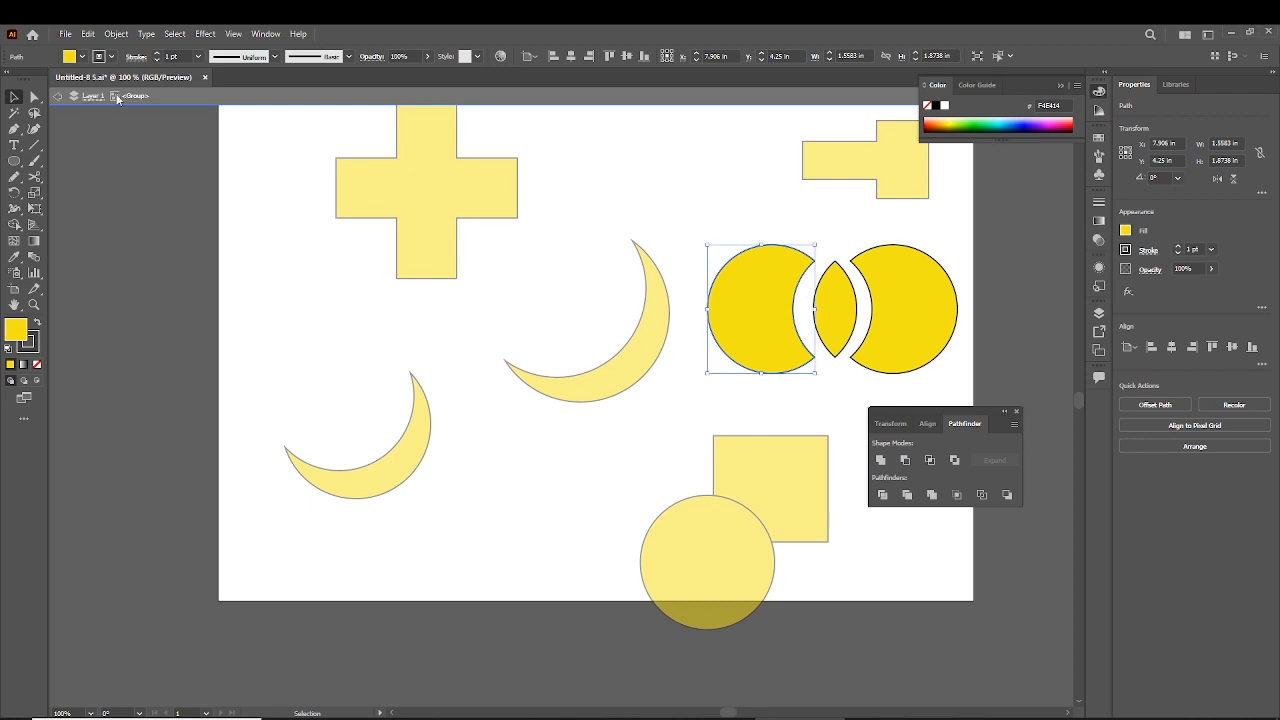
key(ctrl+z)
key(ctrl+z)
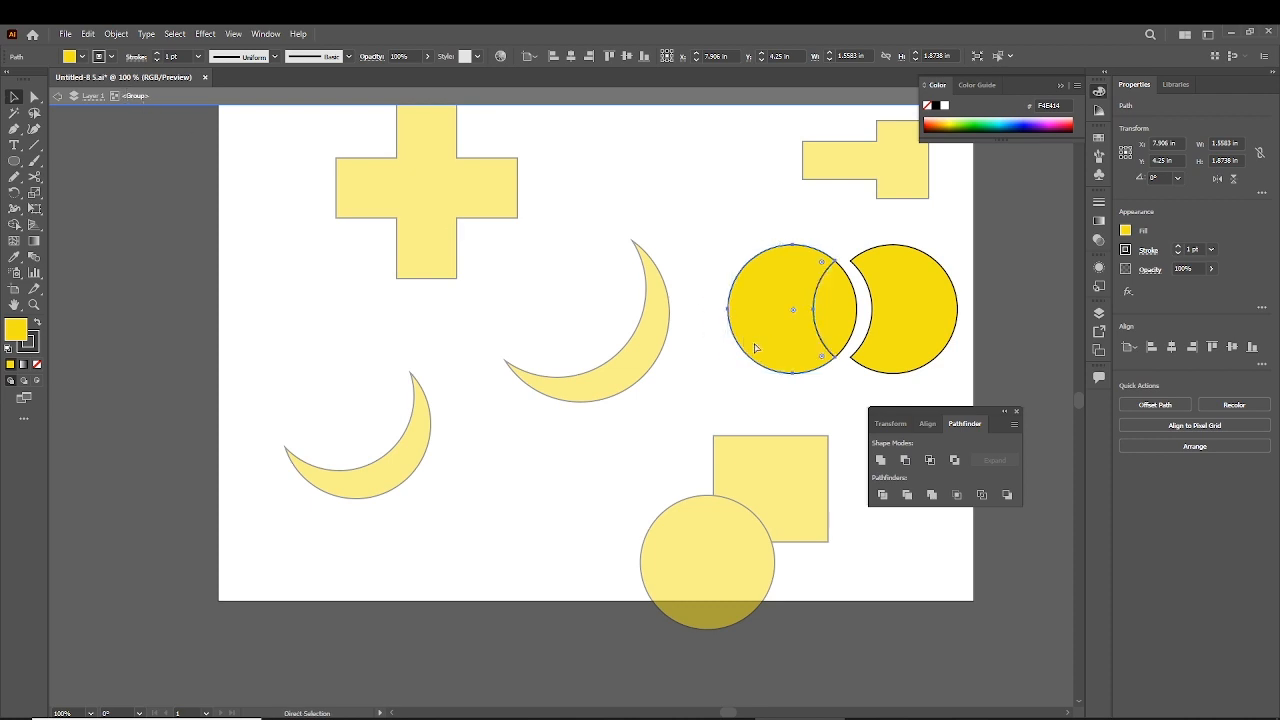
click(738, 388)
key(Escape)
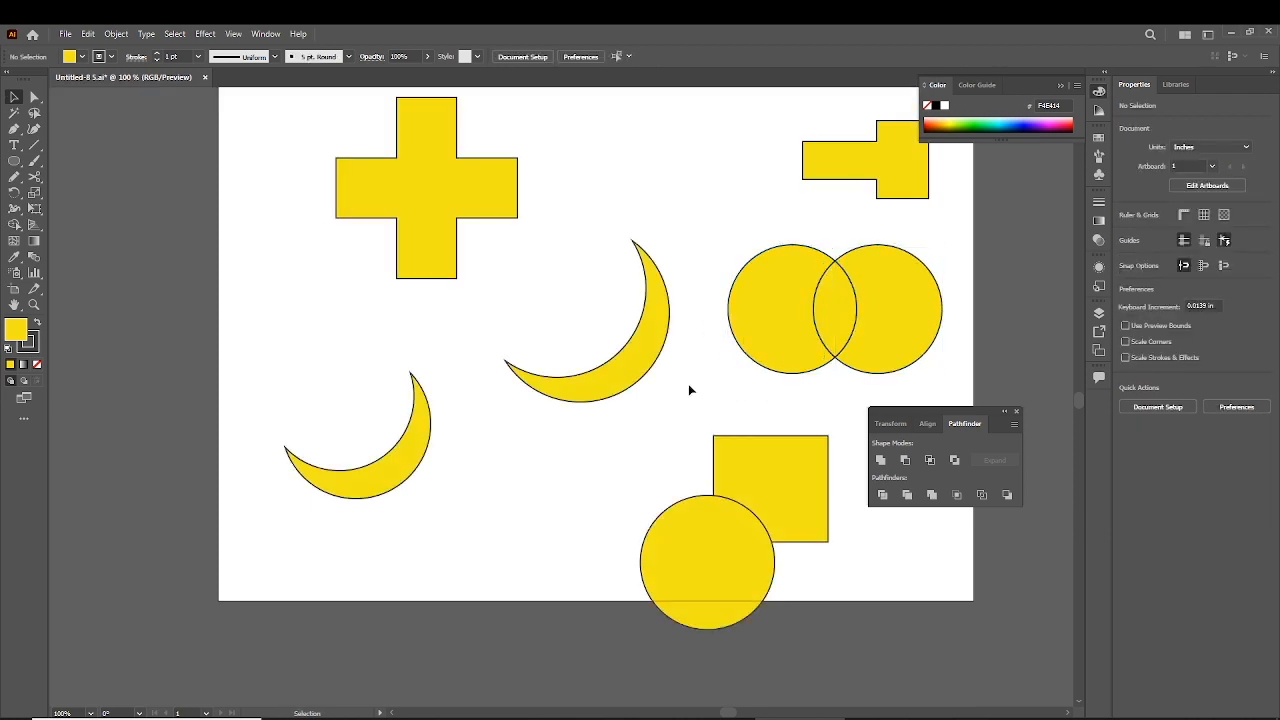
- Move the divided circles slightly down and ungroup them into separate pieces
click(797, 342)
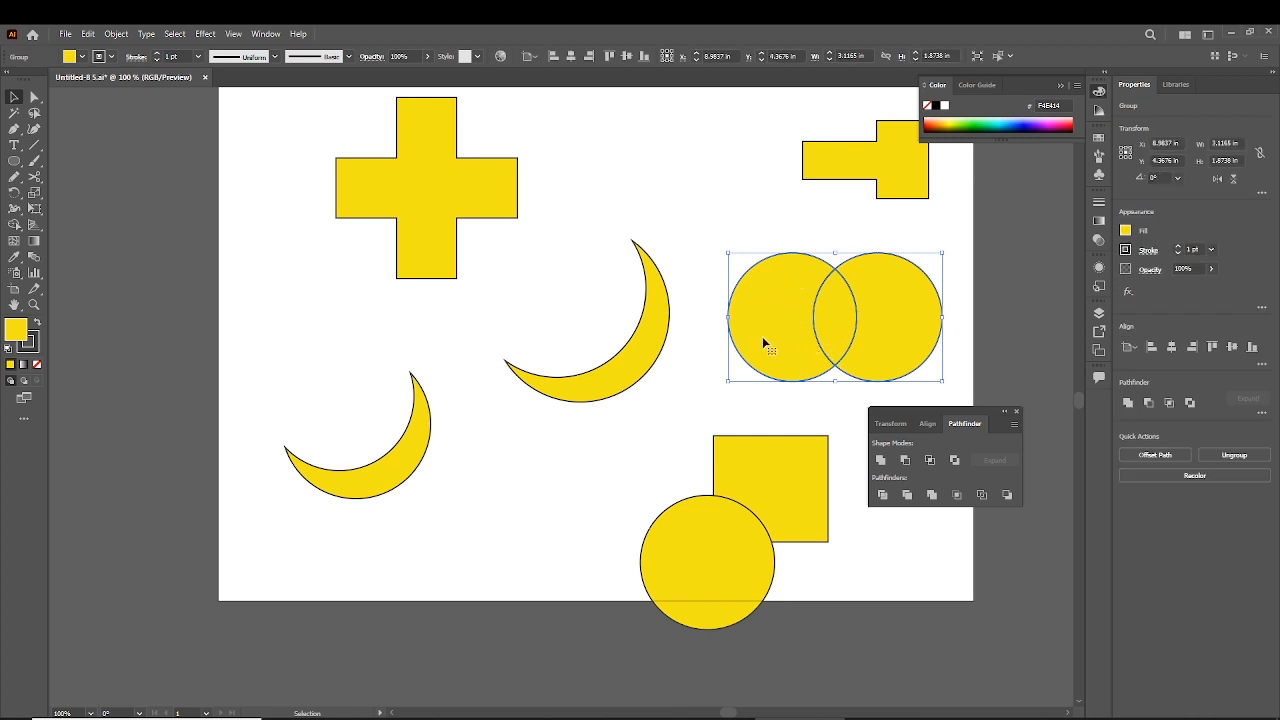
right_click(784, 316)
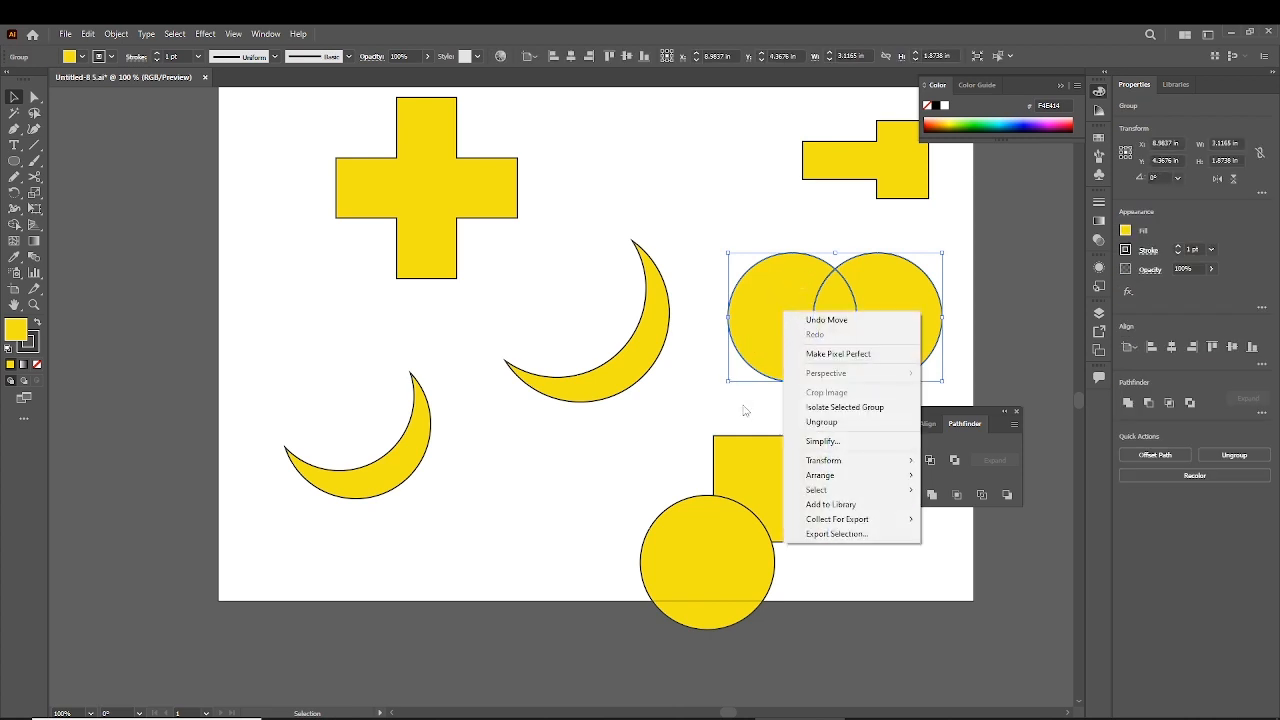
click(810, 425)
click(689, 414)
- Move the two outer circle pieces apart from the middle lens, undo both moves and deselect
drag(764, 340, 743, 341)
drag(888, 320, 897, 320)
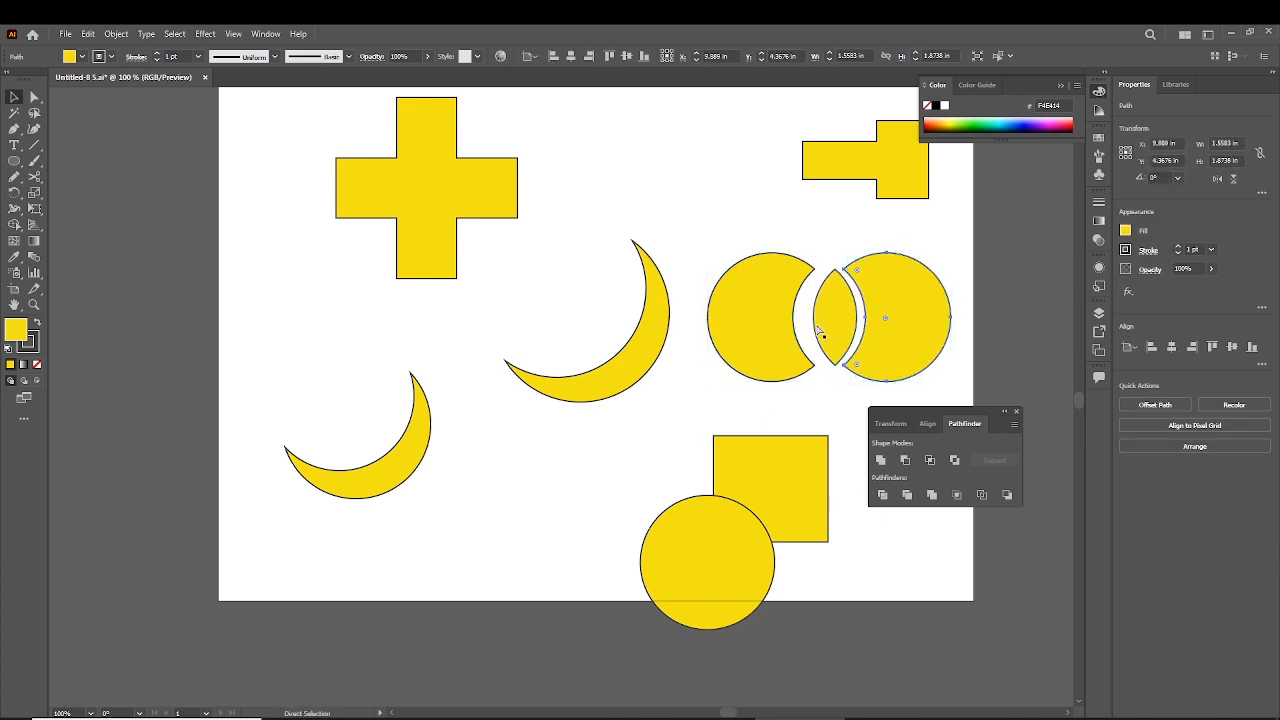
key(ctrl+z)
key(ctrl+z)
click(737, 404)
- Trim the overlapping rectangle and circle with the Pathfinder's Trim, and deselect the result
drag(737, 404, 770, 543)
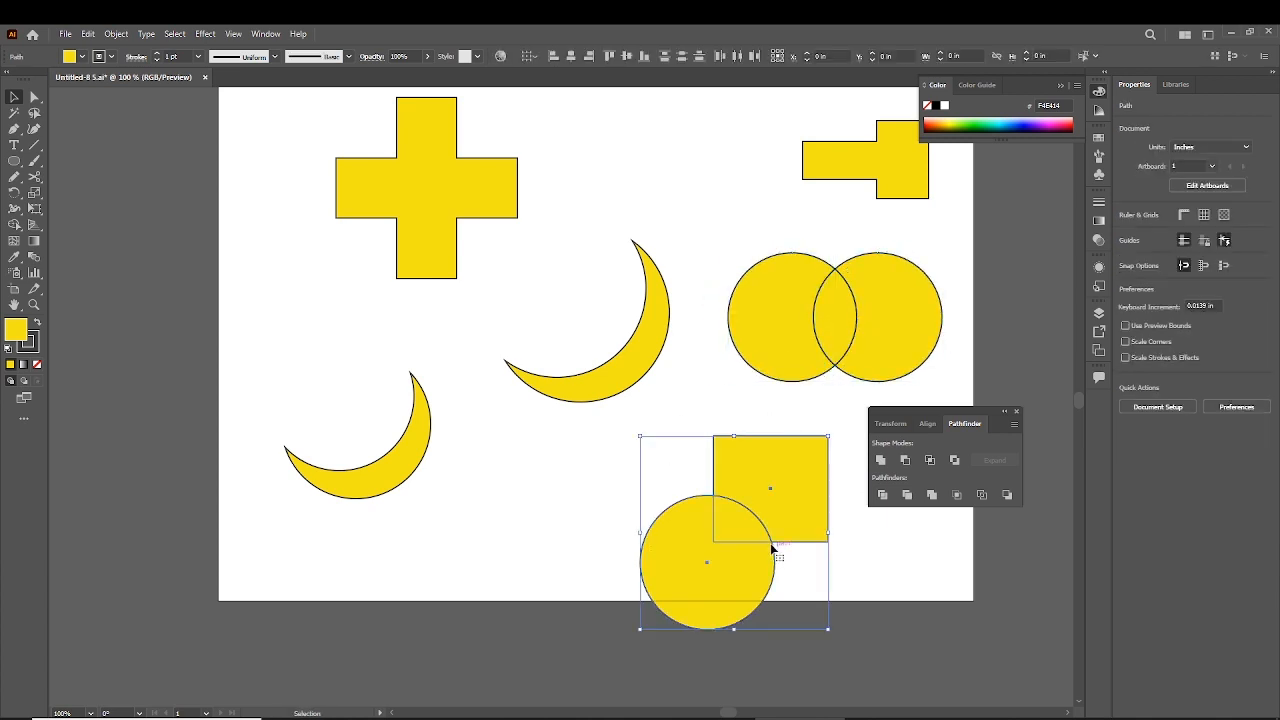
click(908, 495)
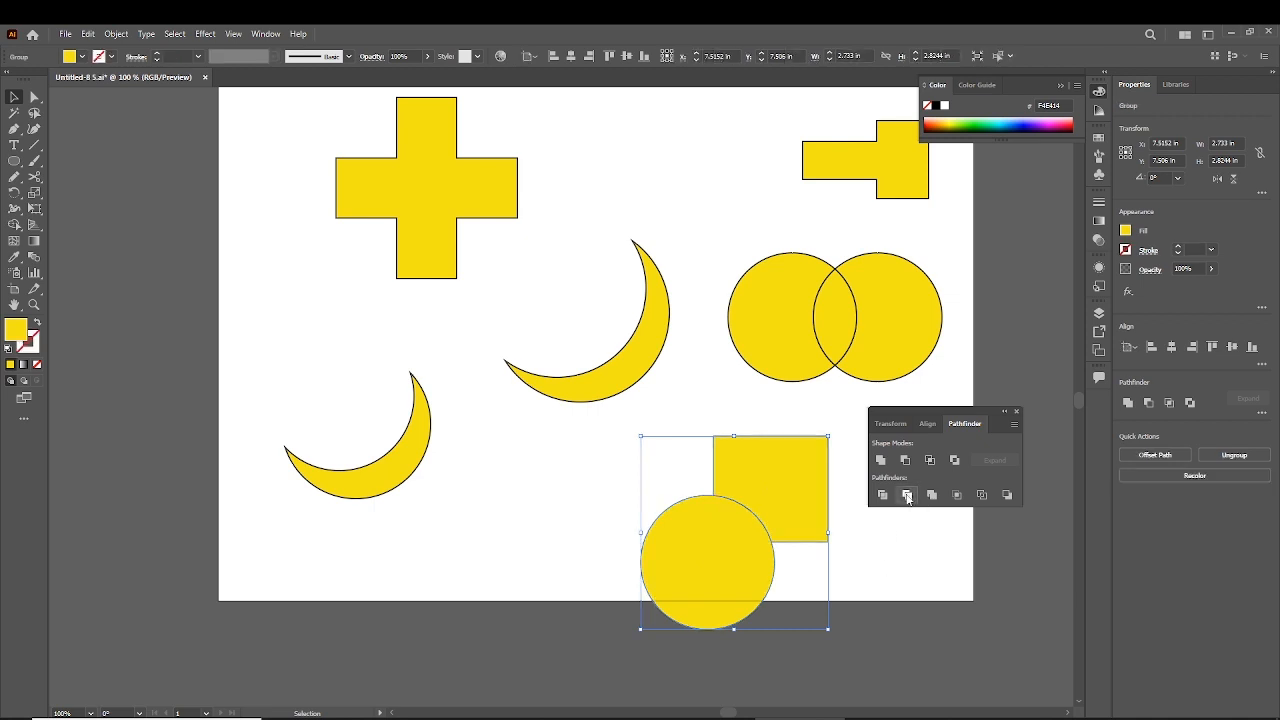
click(875, 547)
- Move the trimmed rectangle and circle slightly up and left, and ungroup them
mouse_move(789, 525)
mouse_down()
mouse_move(799, 507)
mouse_move(776, 513)
mouse_up()
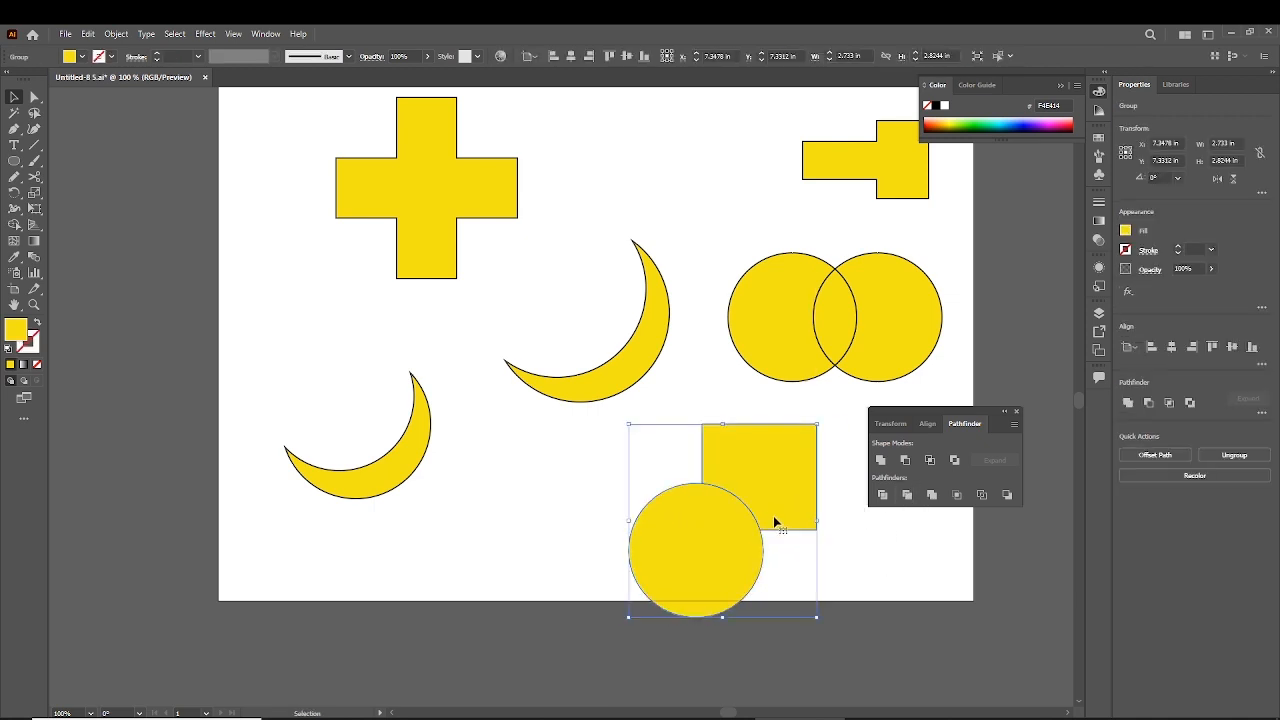
right_click(771, 484)
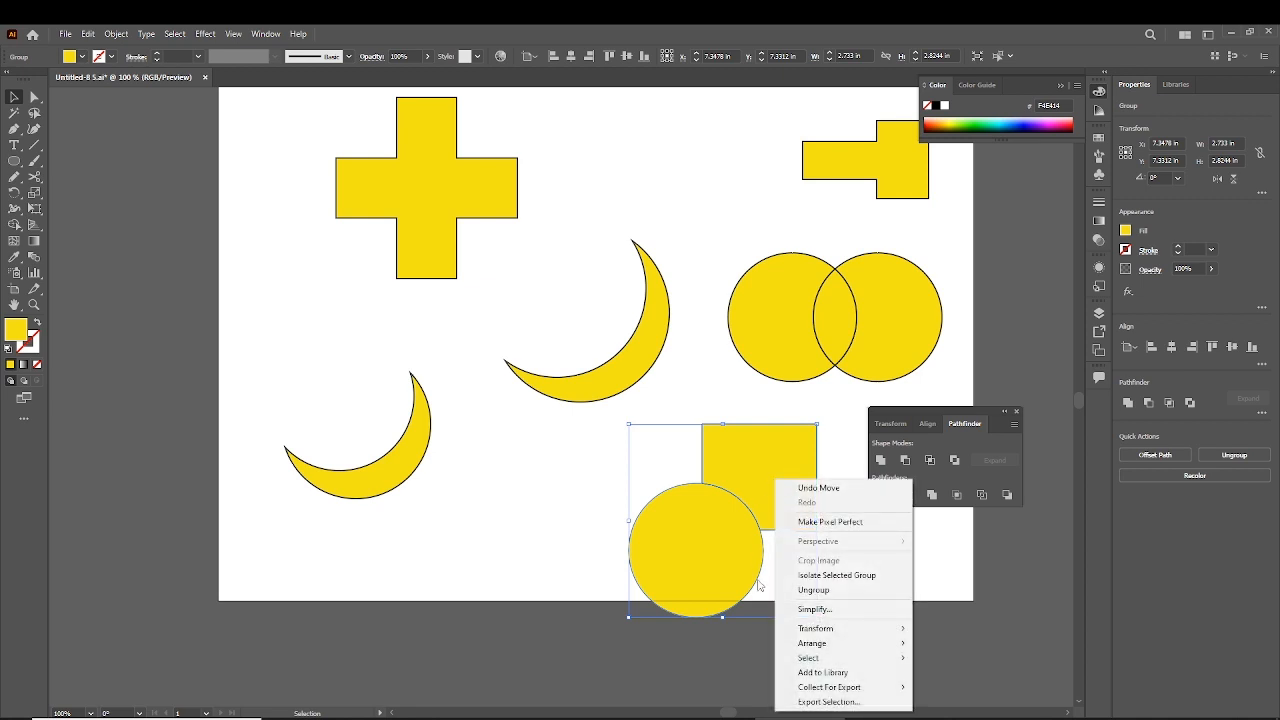
click(810, 591)
- Move the trimmed rectangle up and right and the circle slightly left so they separate, and clear the selection
drag(779, 517, 788, 502)
drag(697, 547, 688, 547)
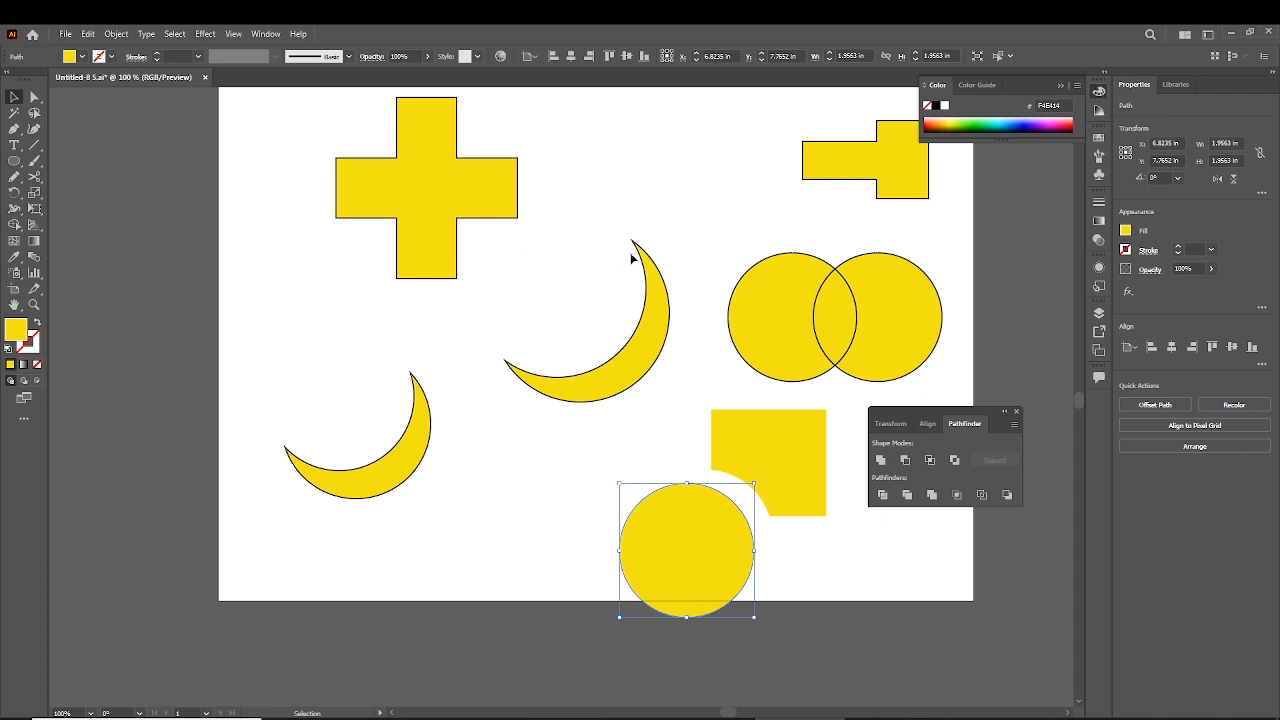
click(712, 209)
scroll(680, 212, up, 2)
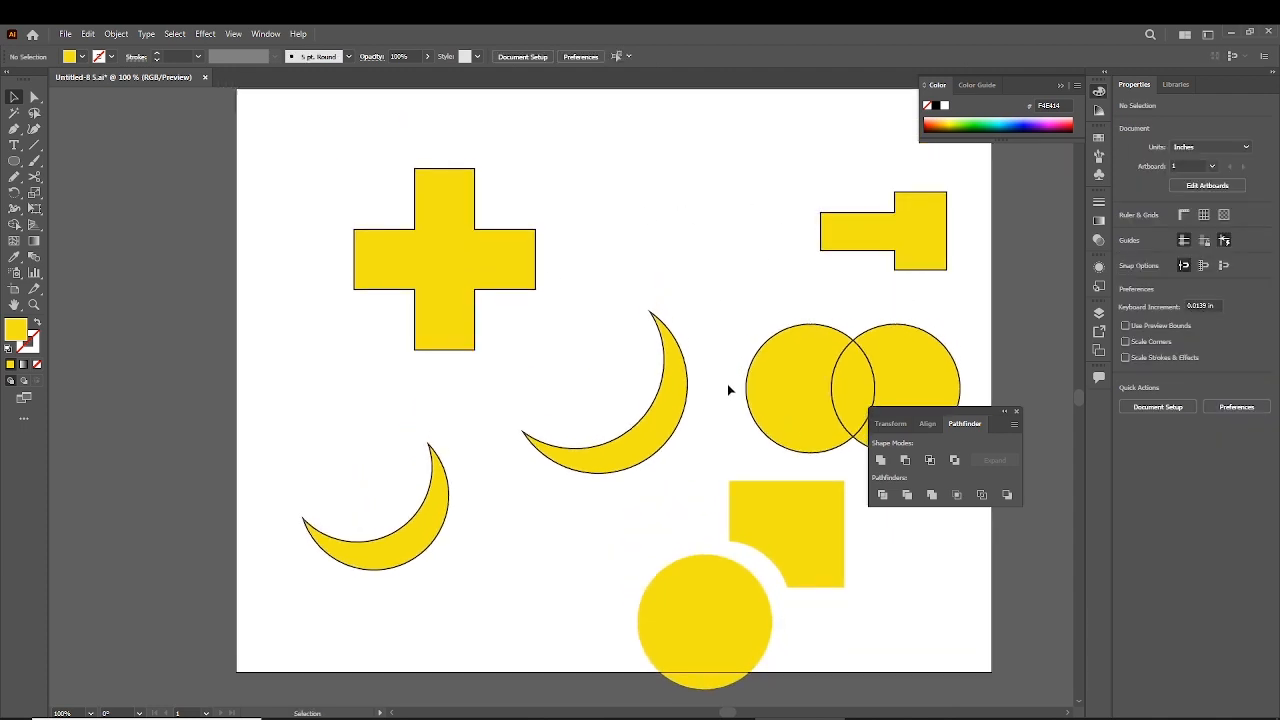